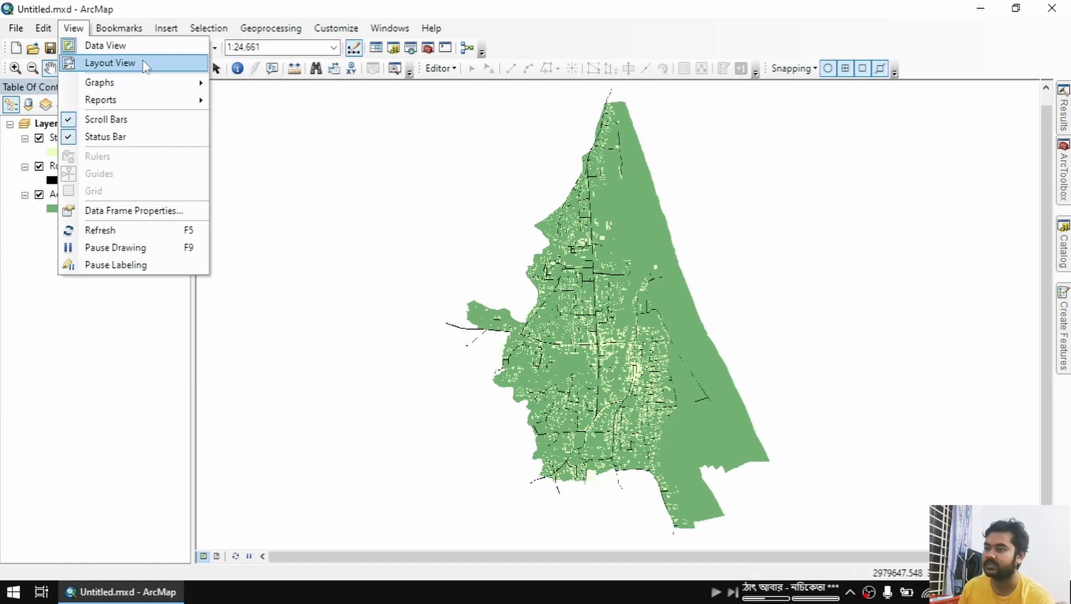
# Switch to layout view and set the page to A4 paper size in portrait orientation
pyautogui.click(145, 66)
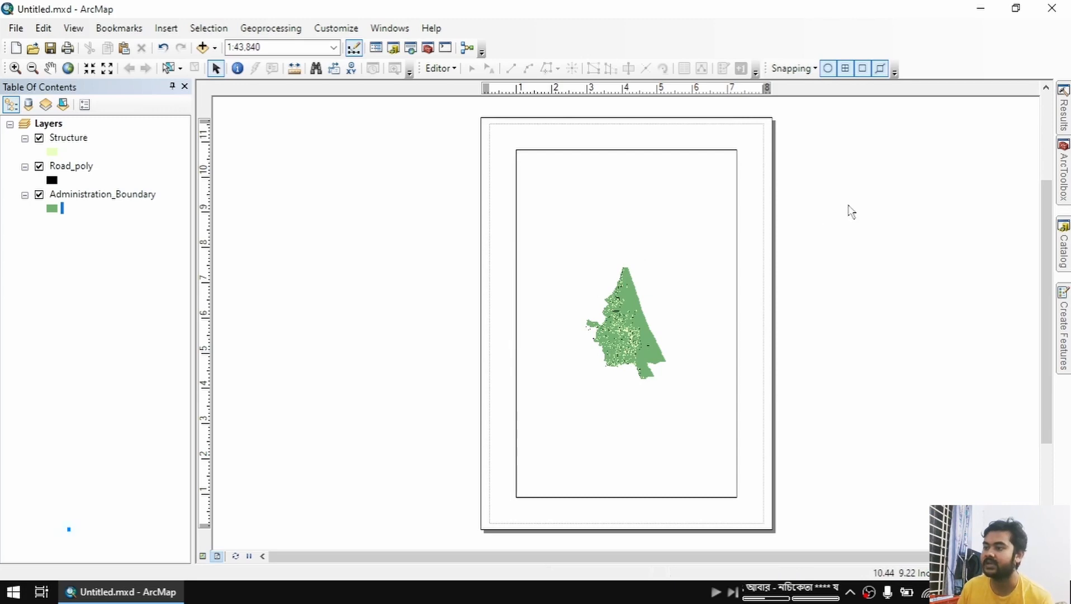
pyautogui.rightClick(849, 206)
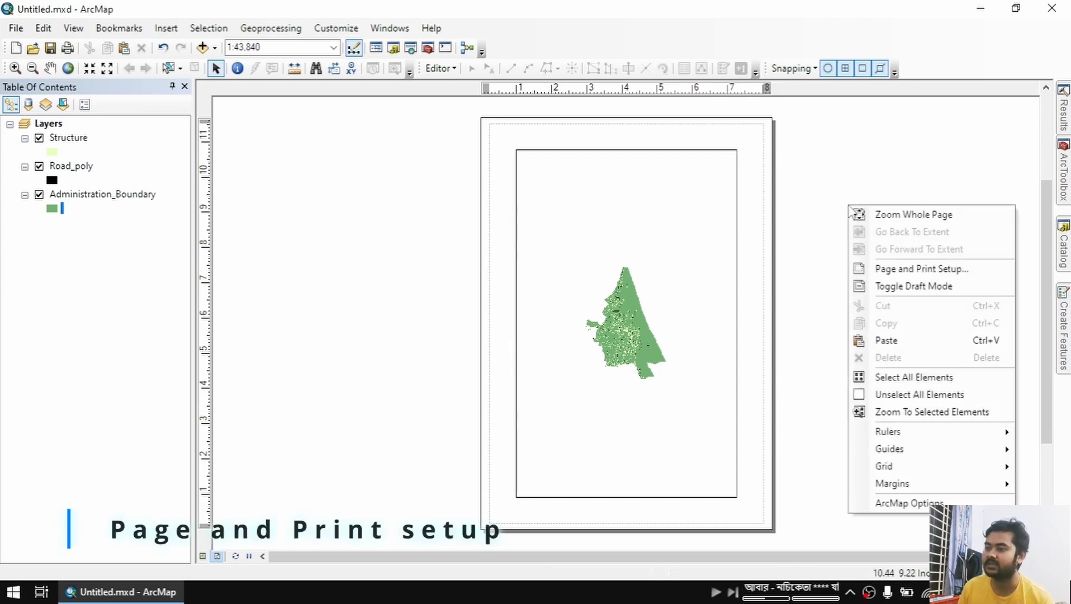
pyautogui.click(979, 272)
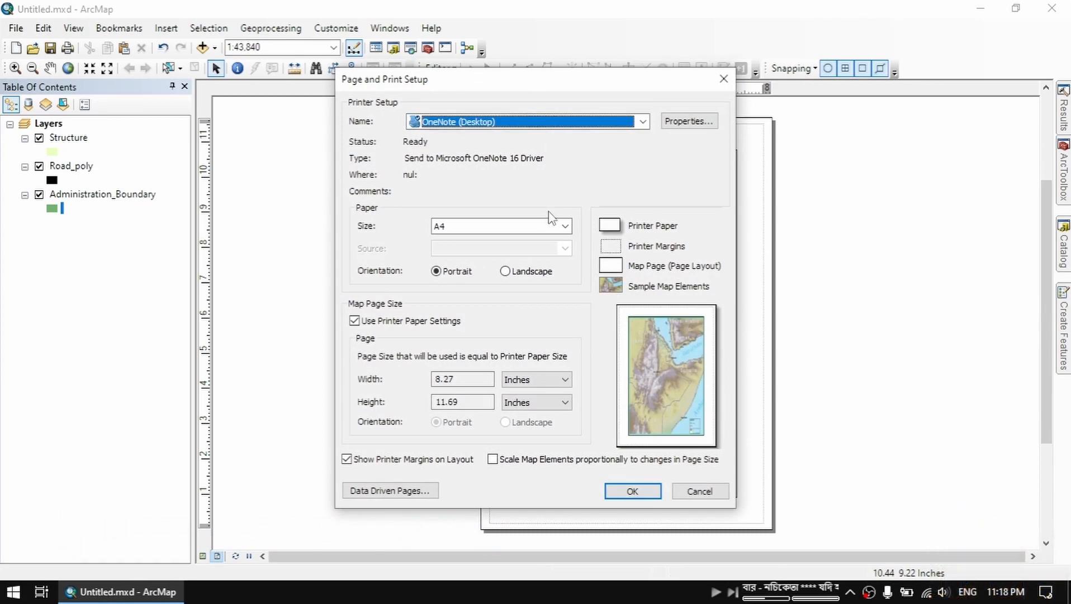
pyautogui.click(565, 226)
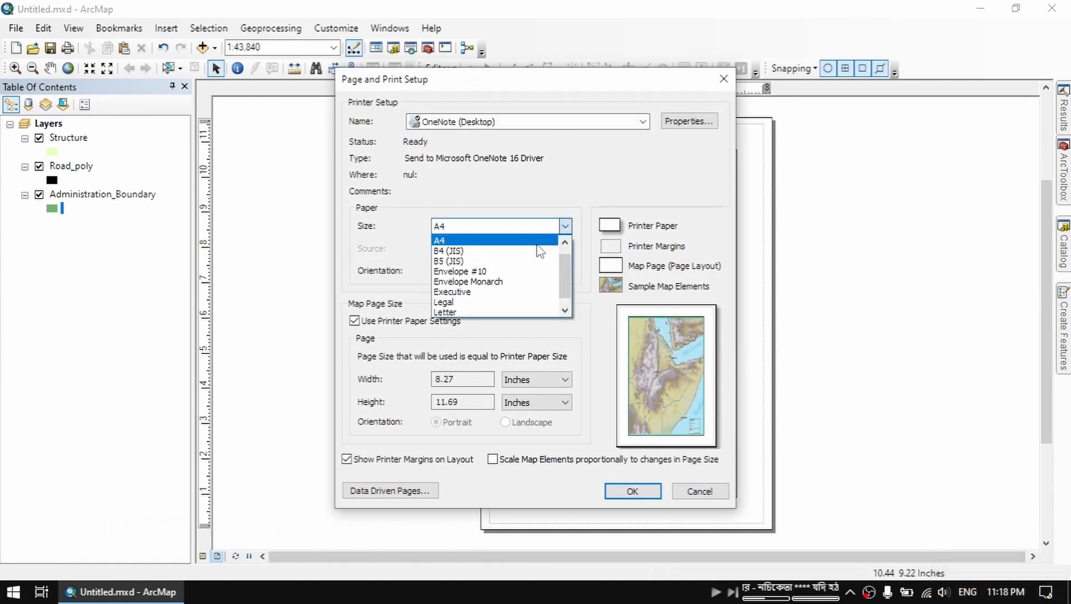
pyautogui.click(535, 241)
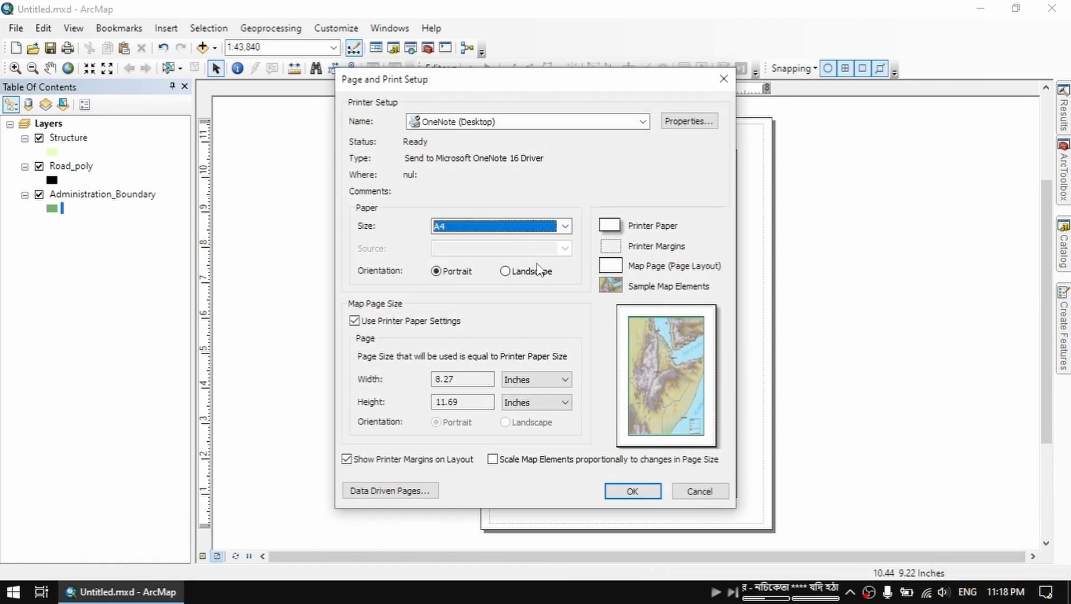
pyautogui.click(625, 490)
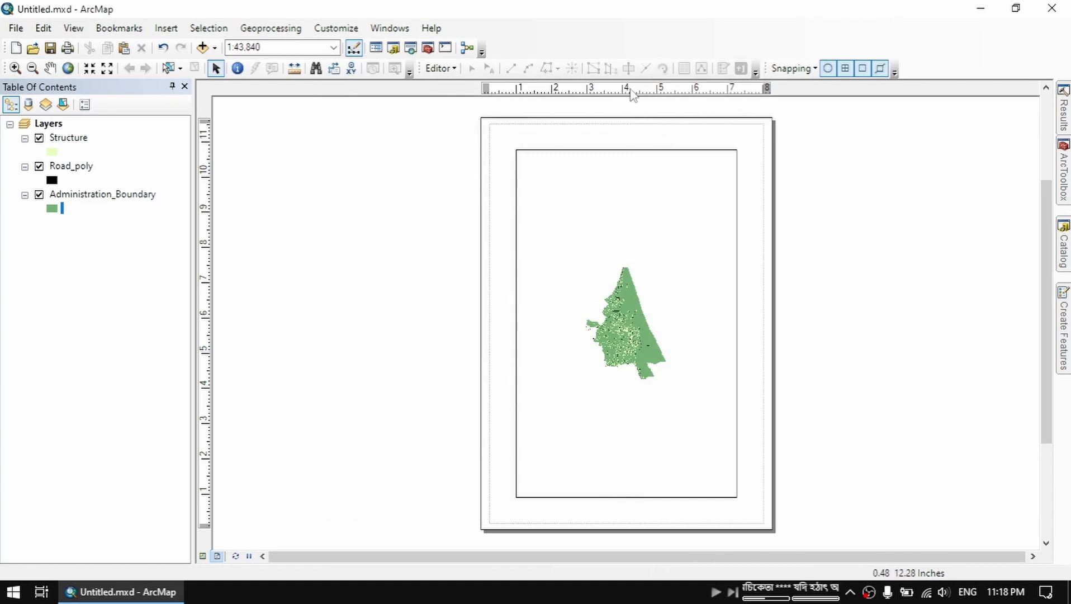
# Place a vertical guide about 0.5 inches inside the page's left edge and a horizontal guide at about 11.2 inches near its top
pyautogui.scroll(6, 501, 104)
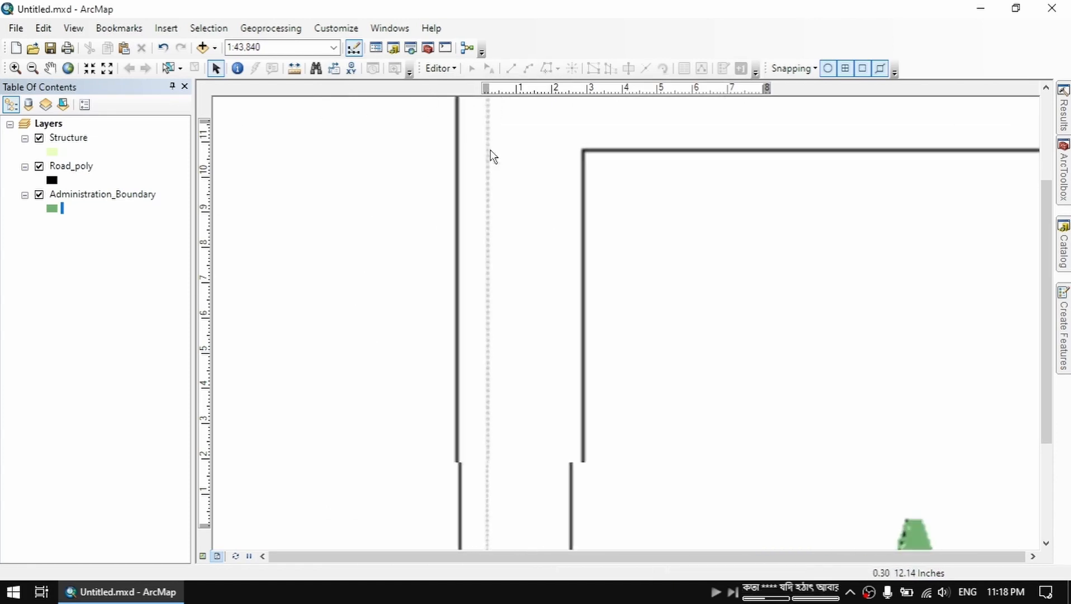
pyautogui.click(451, 89)
pyautogui.click(507, 89)
pyautogui.moveTo(451, 89); pyautogui.dragTo(447, 137)
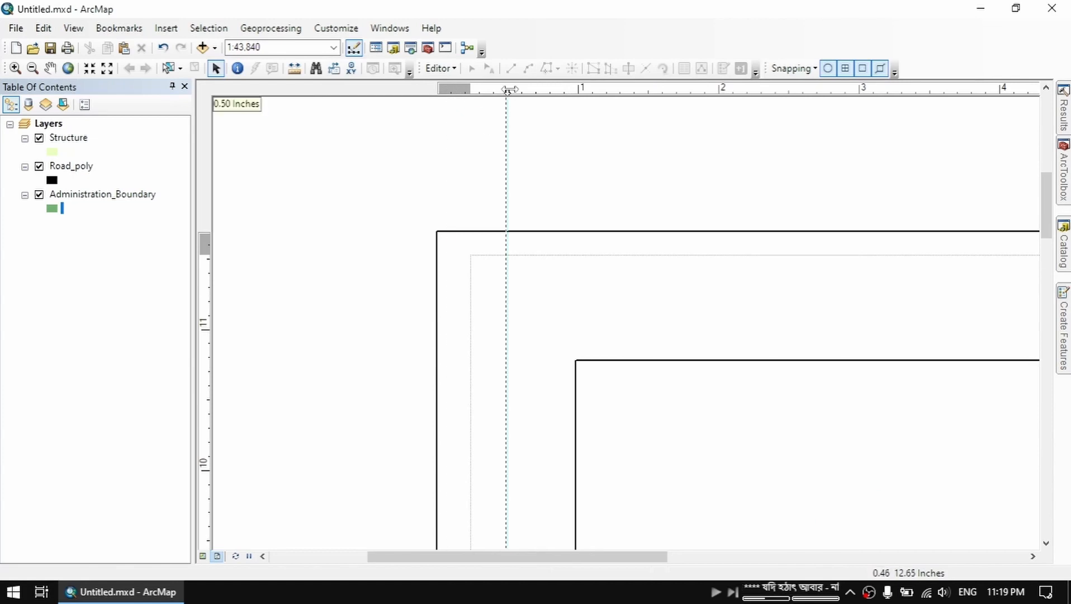
pyautogui.click(205, 299)
# Add a vertical guide at 7.80 inches near the page's right edge and a horizontal guide at about 0.5 inches near its bottom
pyautogui.scroll(-3, 324, 269)
pyautogui.scroll(3, 896, 317)
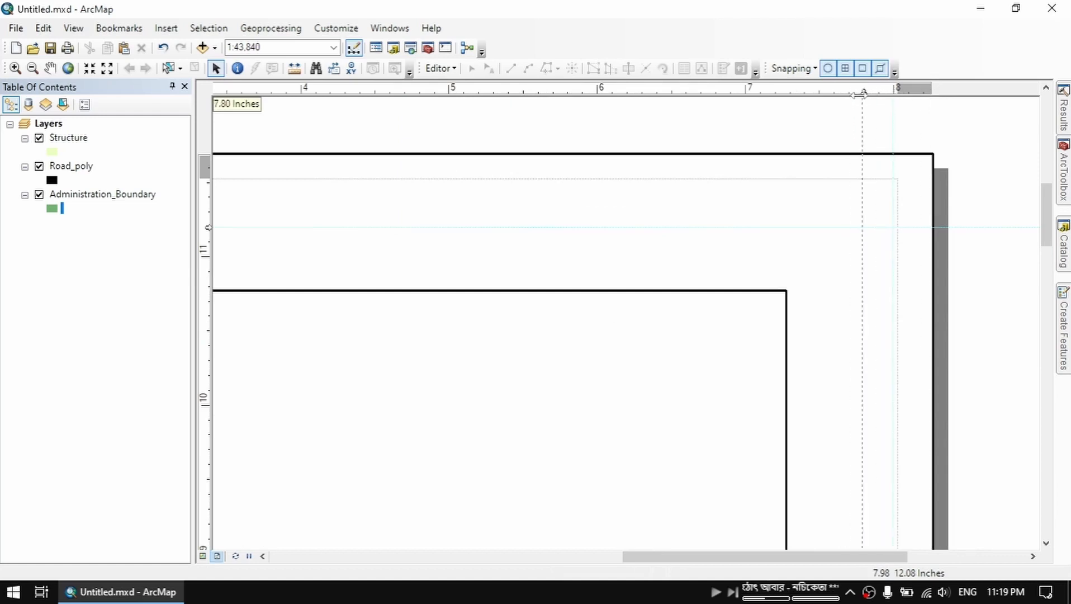
pyautogui.moveTo(859, 95); pyautogui.dragTo(859, 95)
pyautogui.scroll(-6, 782, 191)
pyautogui.scroll(5, 703, 302)
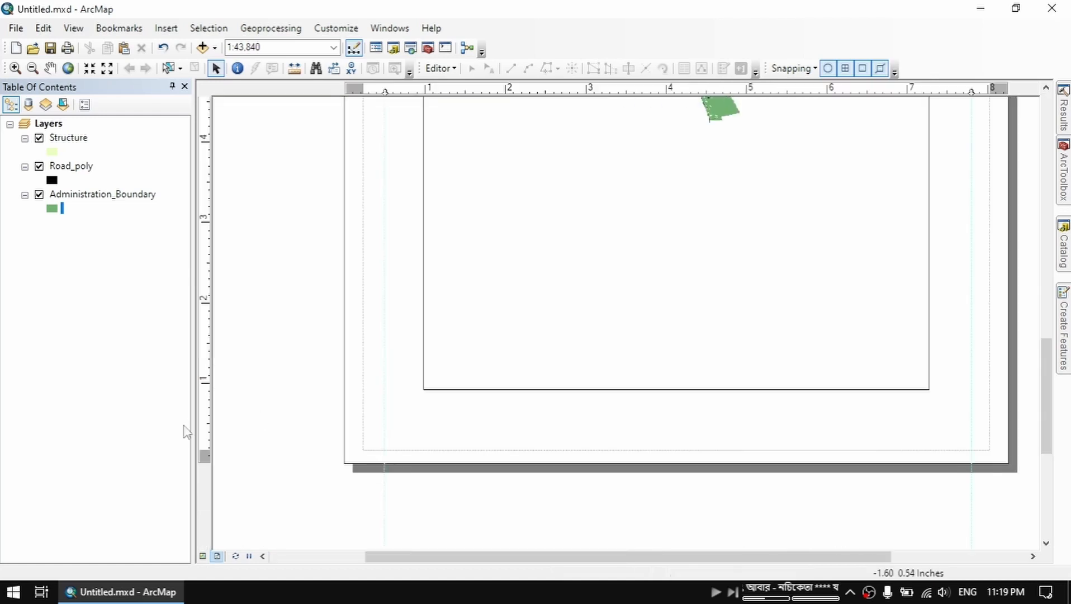
pyautogui.click(208, 423)
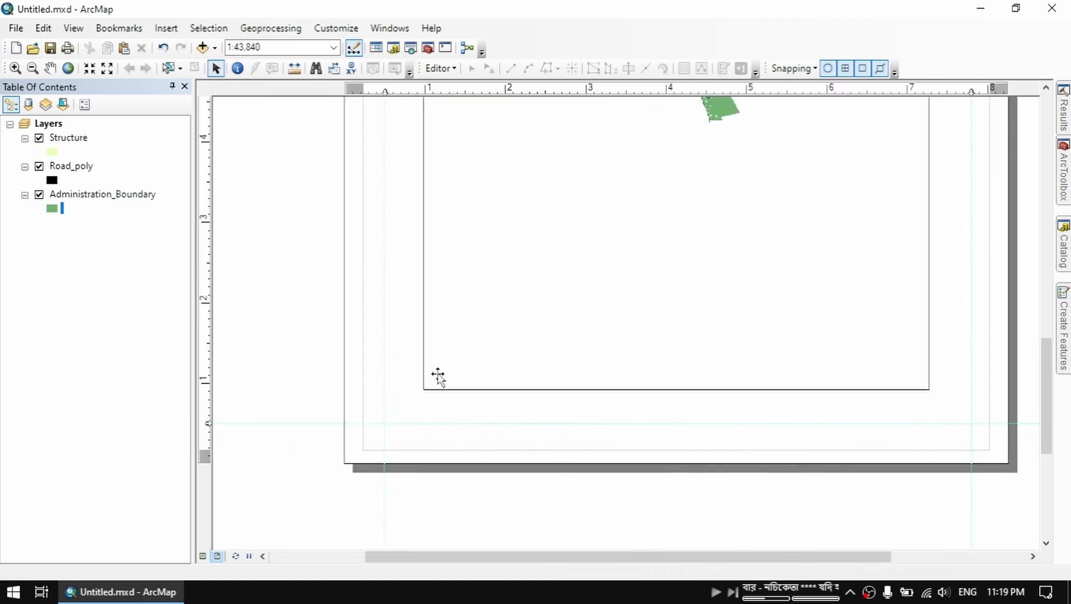
# Move and resize the Layers data frame so its edges snap to the four page guides
pyautogui.scroll(-4, 467, 336)
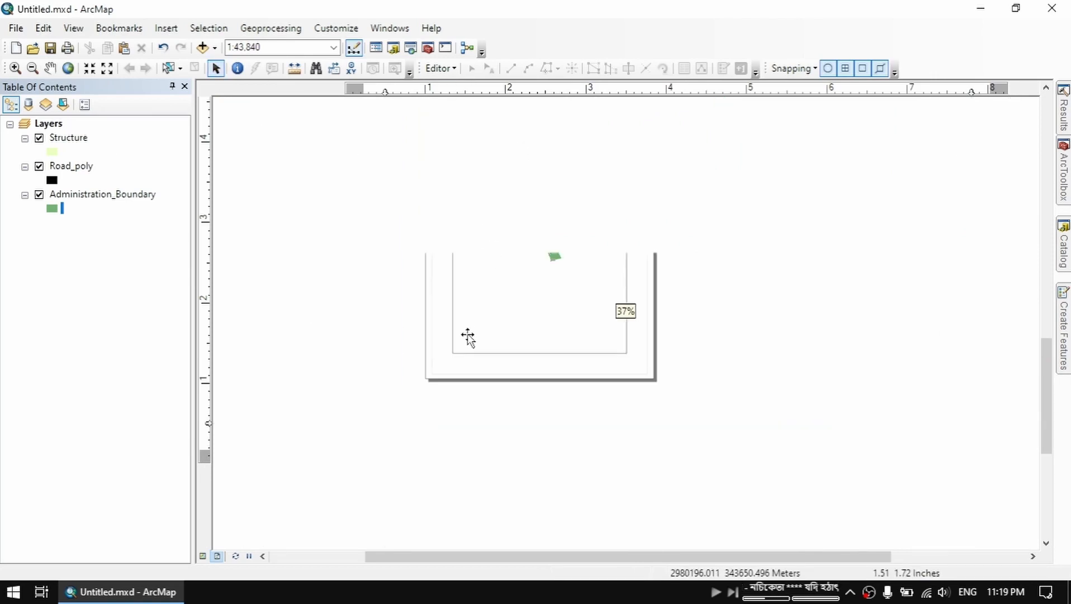
pyautogui.click(48, 124)
pyautogui.moveTo(524, 211); pyautogui.dragTo(525, 318)
pyautogui.moveTo(462, 193); pyautogui.dragTo(450, 181)
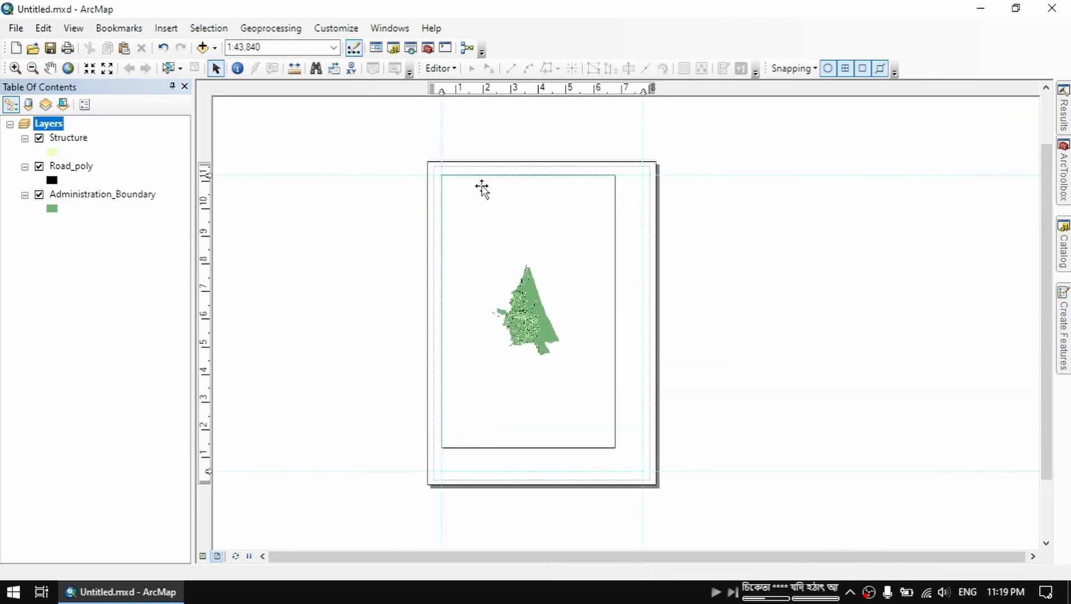
pyautogui.moveTo(615, 447); pyautogui.dragTo(631, 466)
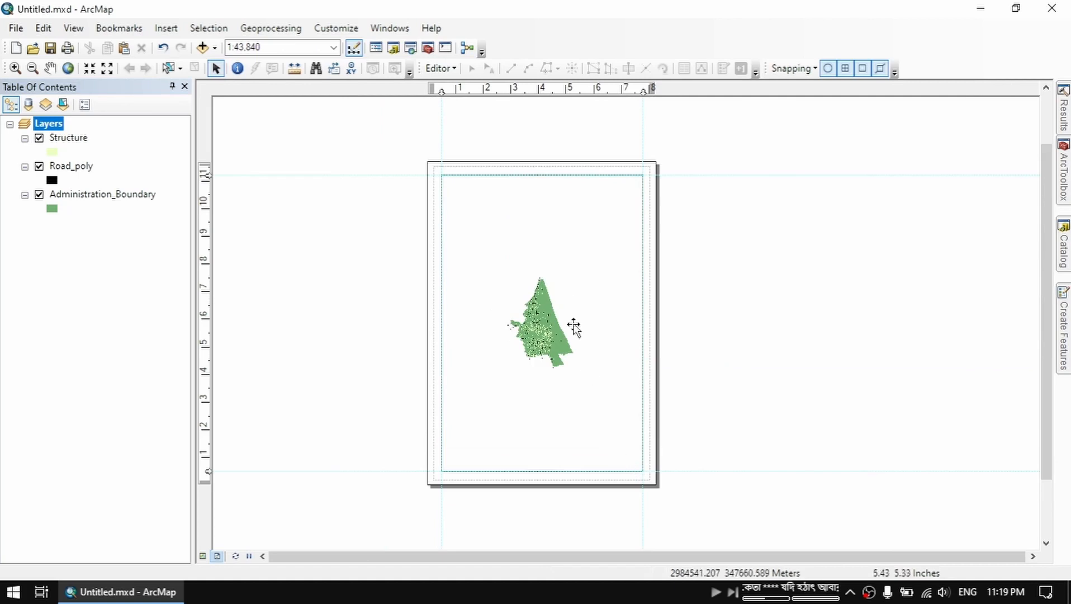
# Zoom the data frame's map to its full extent so it fills the frame
pyautogui.scroll(3, 523, 338)
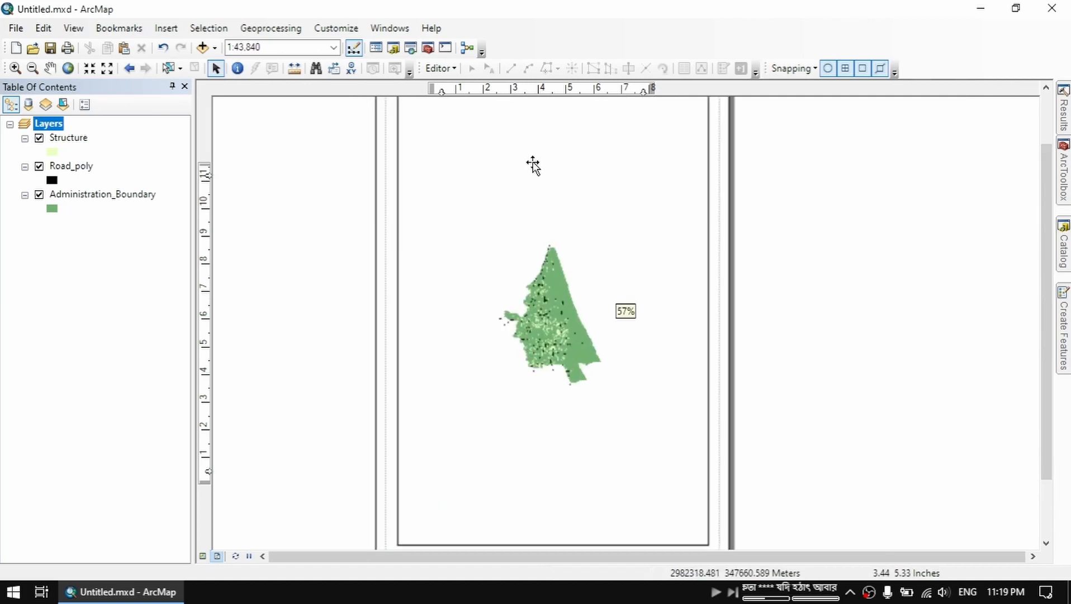
pyautogui.moveTo(547, 177); pyautogui.dragTo(547, 279)
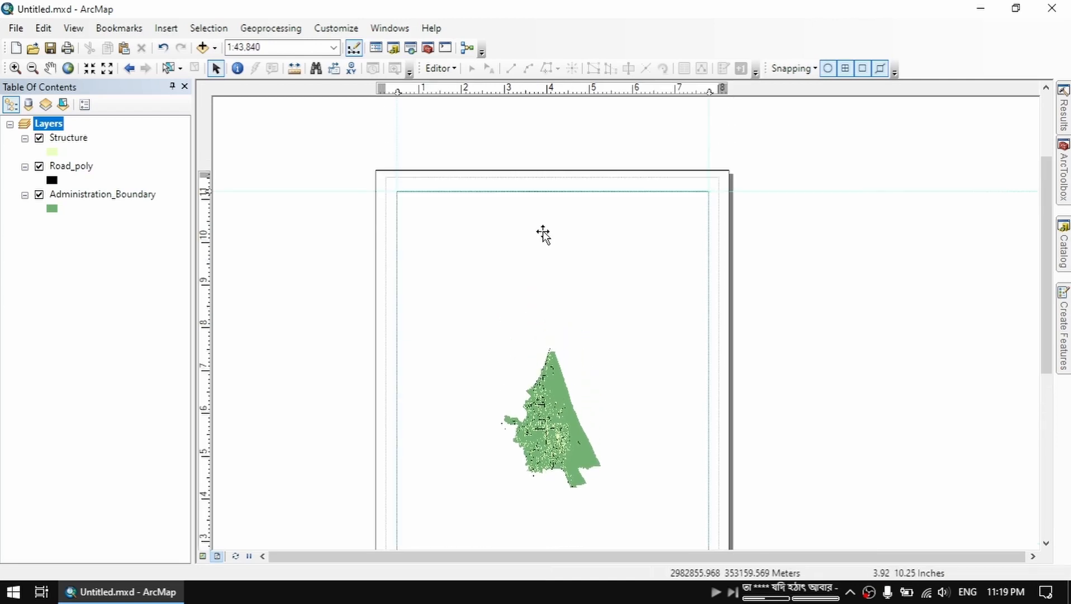
pyautogui.rightClick(574, 261)
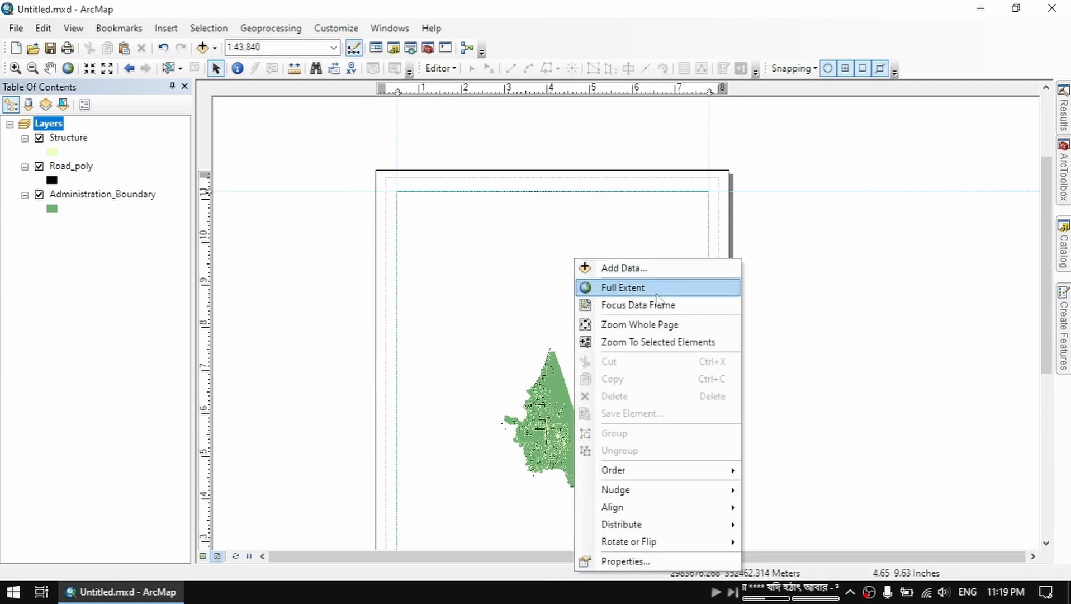
pyautogui.click(661, 292)
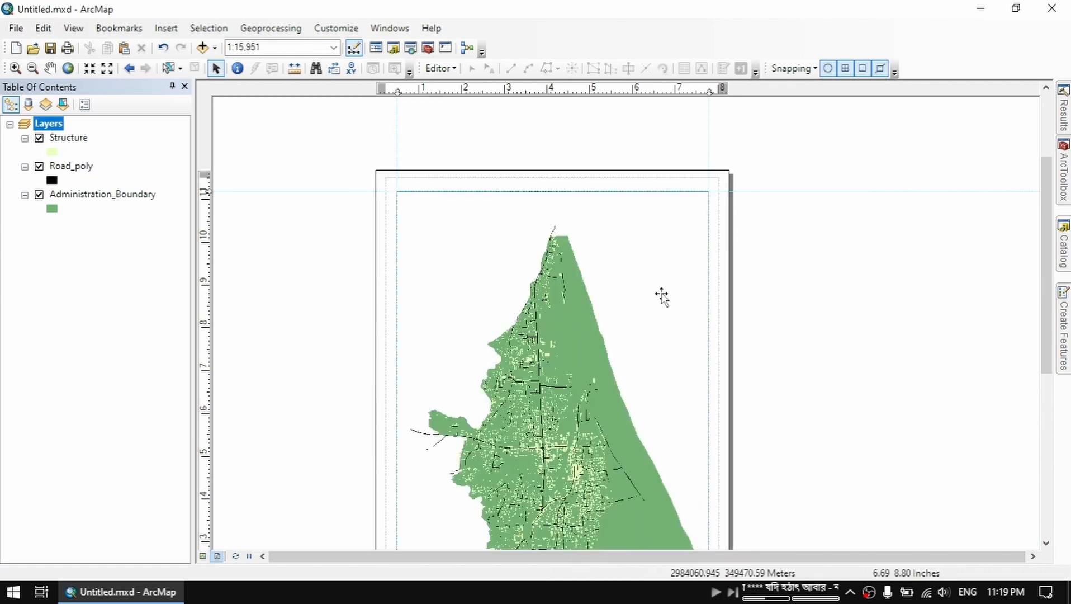
pyautogui.moveTo(612, 289); pyautogui.dragTo(568, 245)
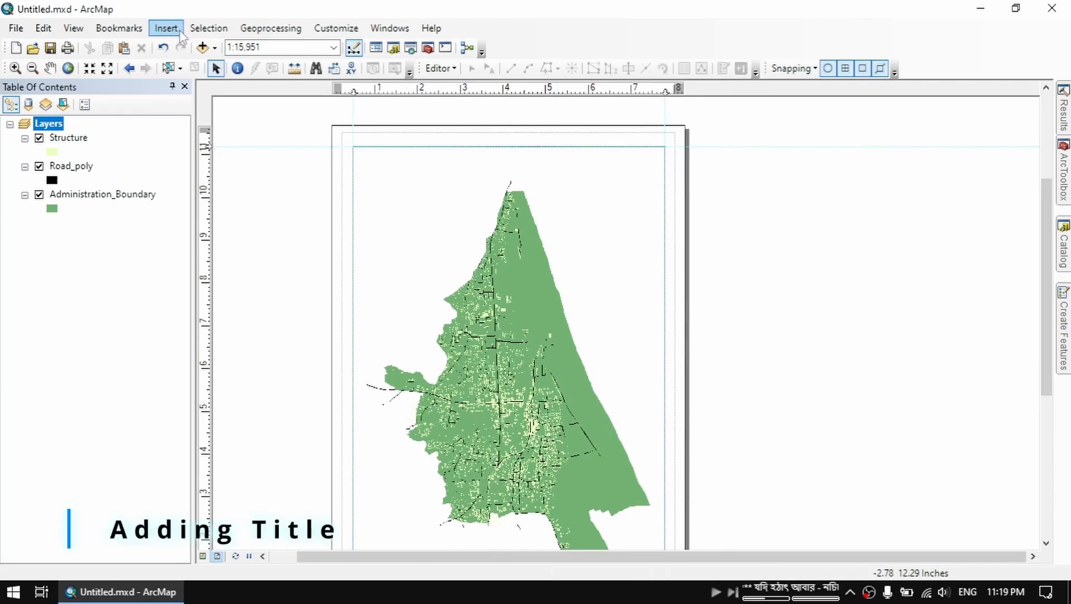
# Insert the map title "Example Map" and place it in the data frame's upper-right corner
pyautogui.click(179, 32)
pyautogui.click(180, 65)
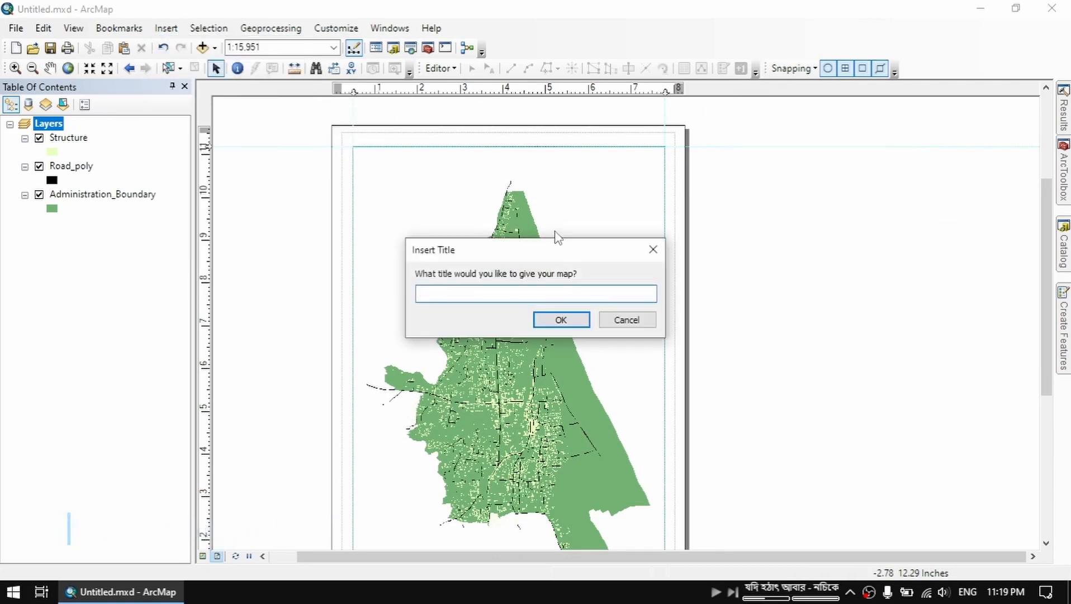
pyautogui.write('Example ')
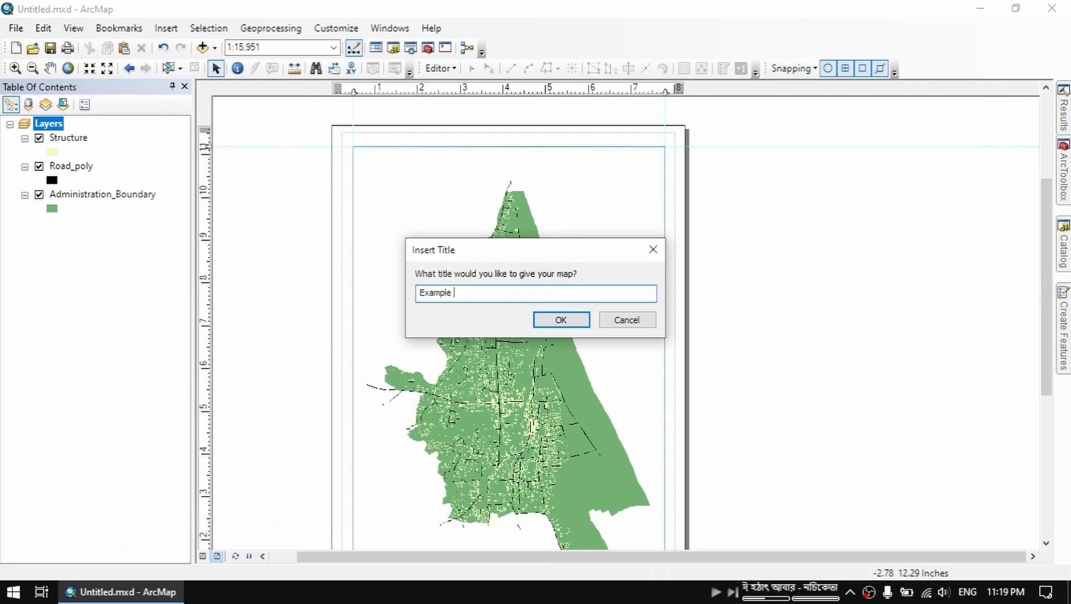
pyautogui.write('Map')
pyautogui.press('Return')
pyautogui.click(606, 163)
pyautogui.moveTo(636, 171)
pyautogui.mouseDown()
pyautogui.moveTo(571, 172)
pyautogui.moveTo(634, 162)
pyautogui.mouseUp()
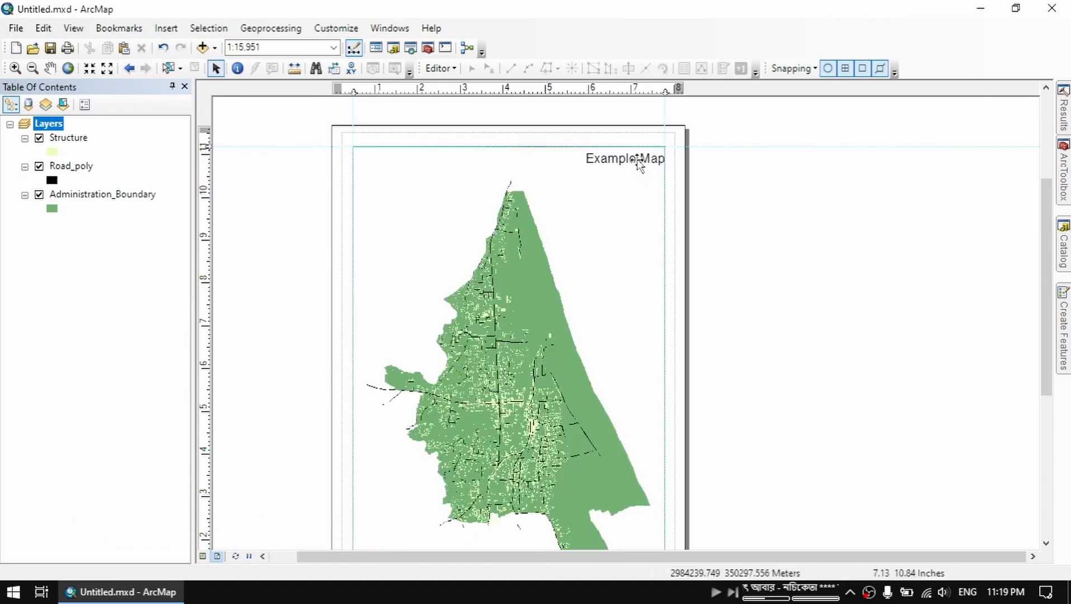
# Format the title as bold Times New Roman, size 36, and centre it above the map
pyautogui.doubleClick(638, 161)
pyautogui.click(594, 398)
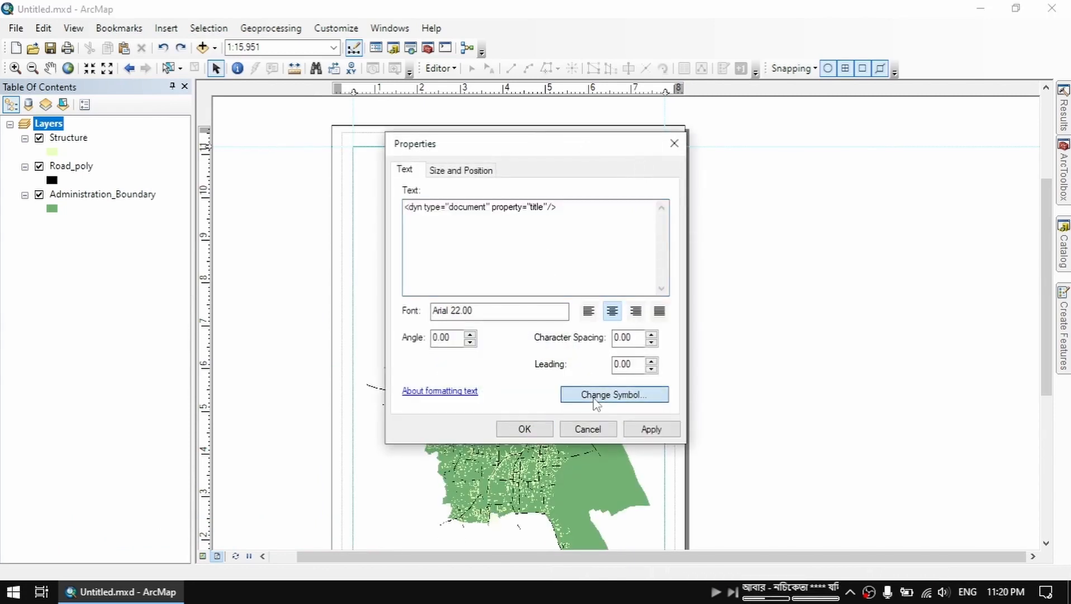
pyautogui.click(797, 338)
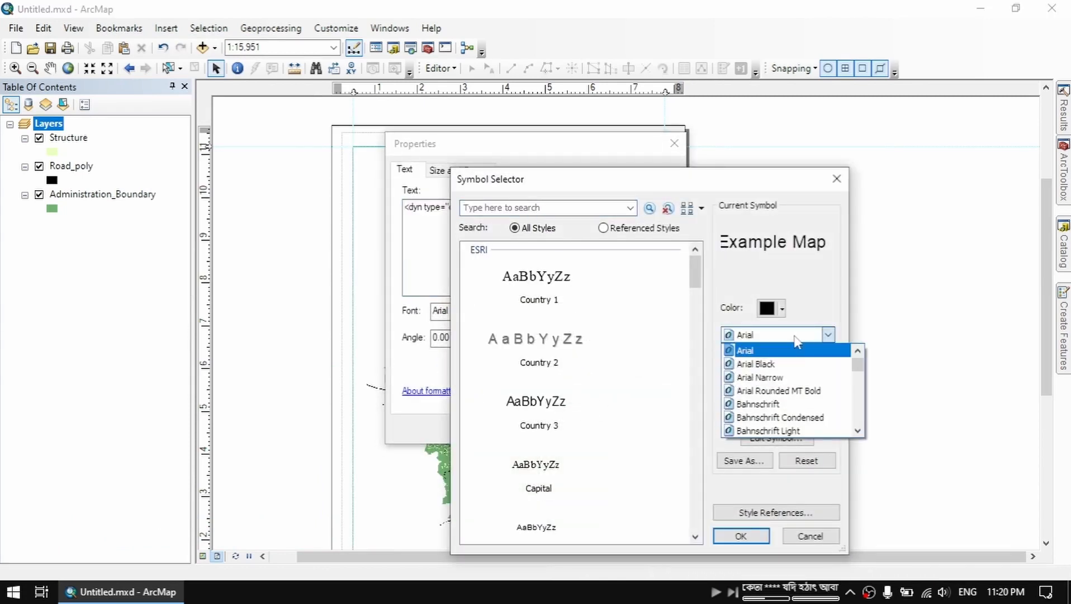
pyautogui.write('ti')
pyautogui.press('Tab')
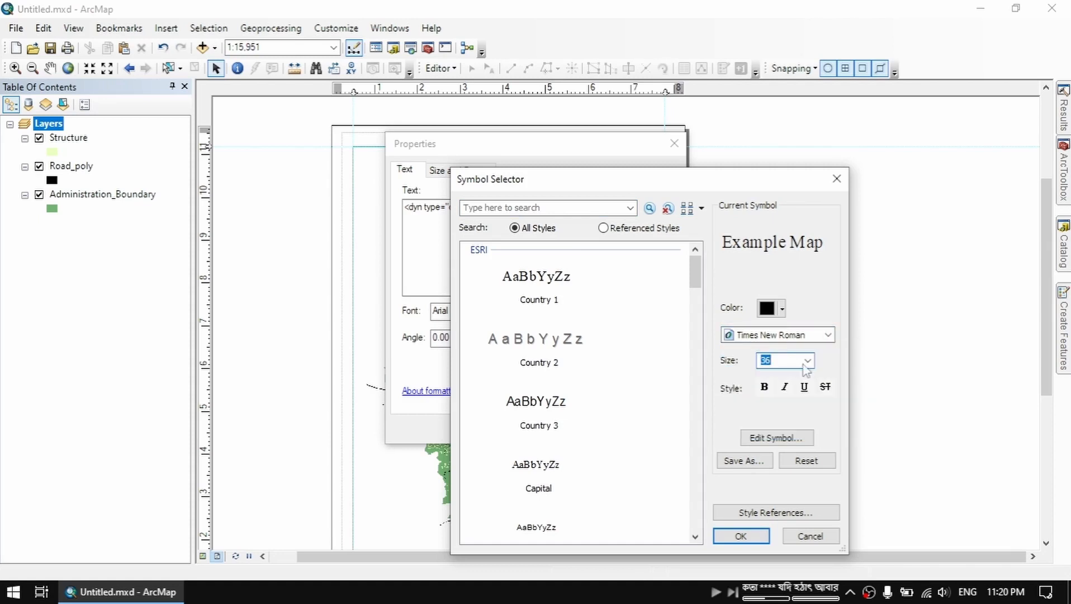
pyautogui.click(766, 386)
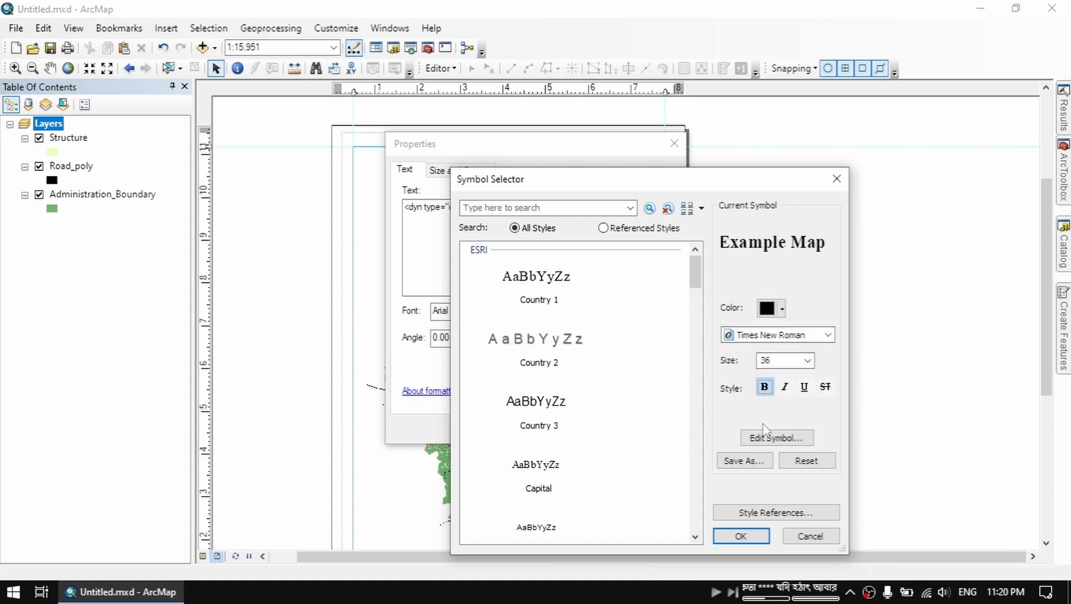
pyautogui.click(741, 536)
pyautogui.press('Return')
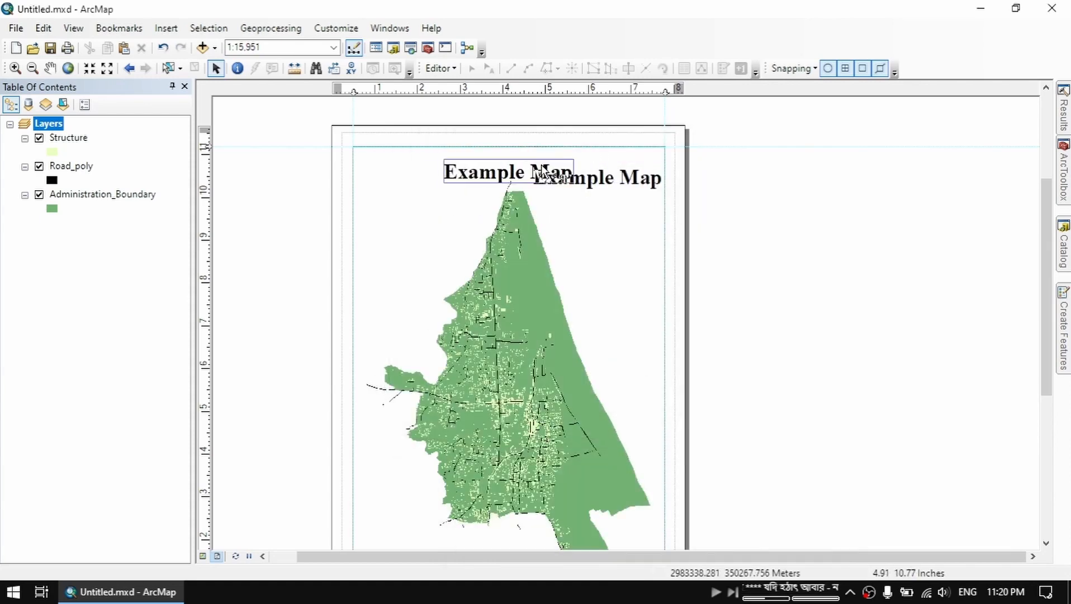
# Insert the ESRI North 2 north arrow and place it in the data frame's upper-right corner
pyautogui.click(166, 28)
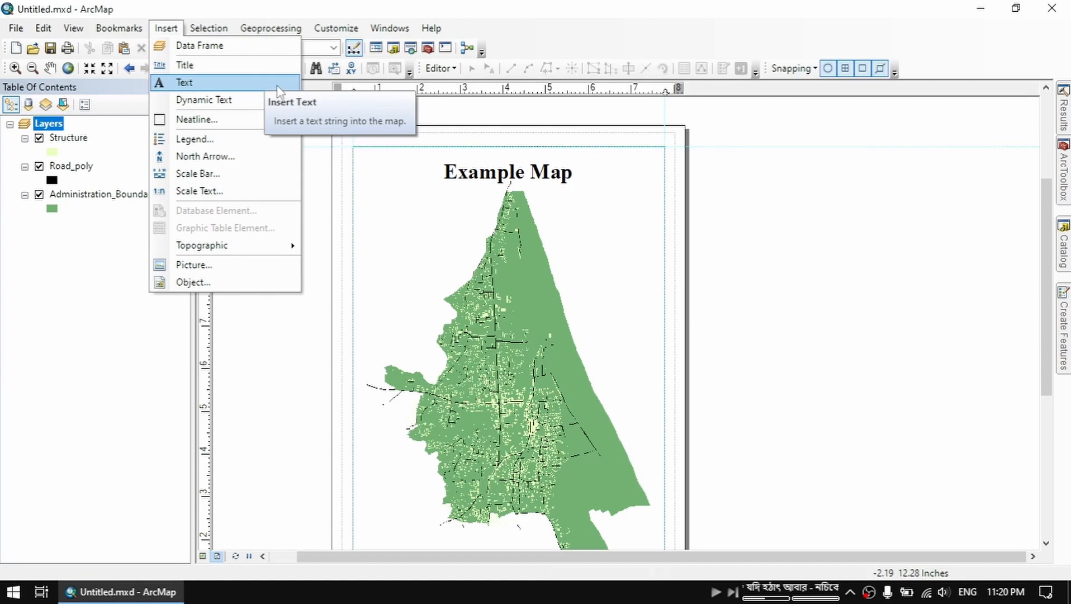
pyautogui.moveTo(286, 106)
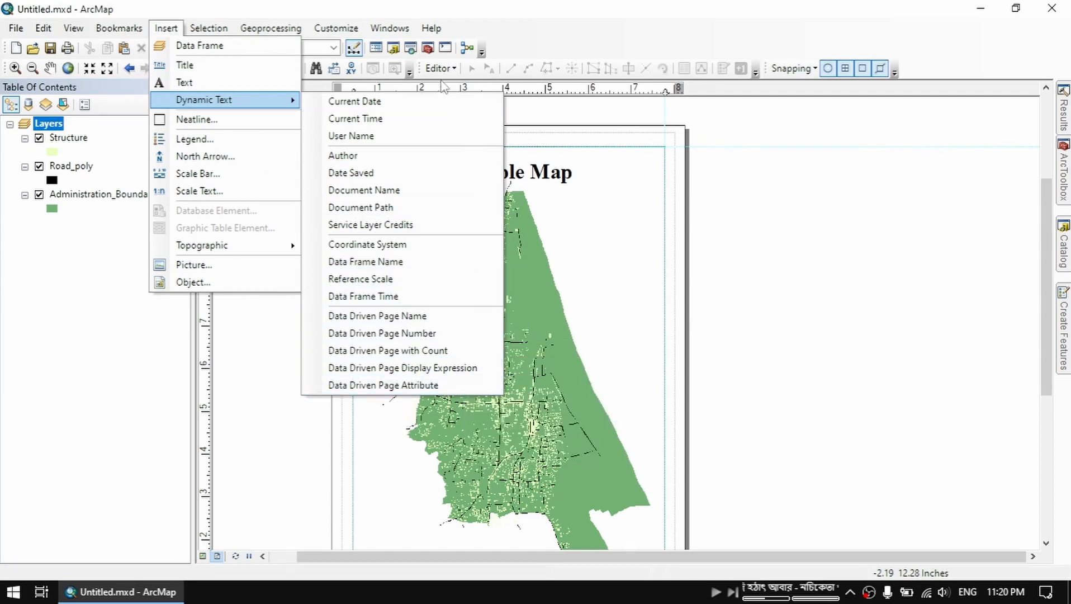
pyautogui.click(275, 158)
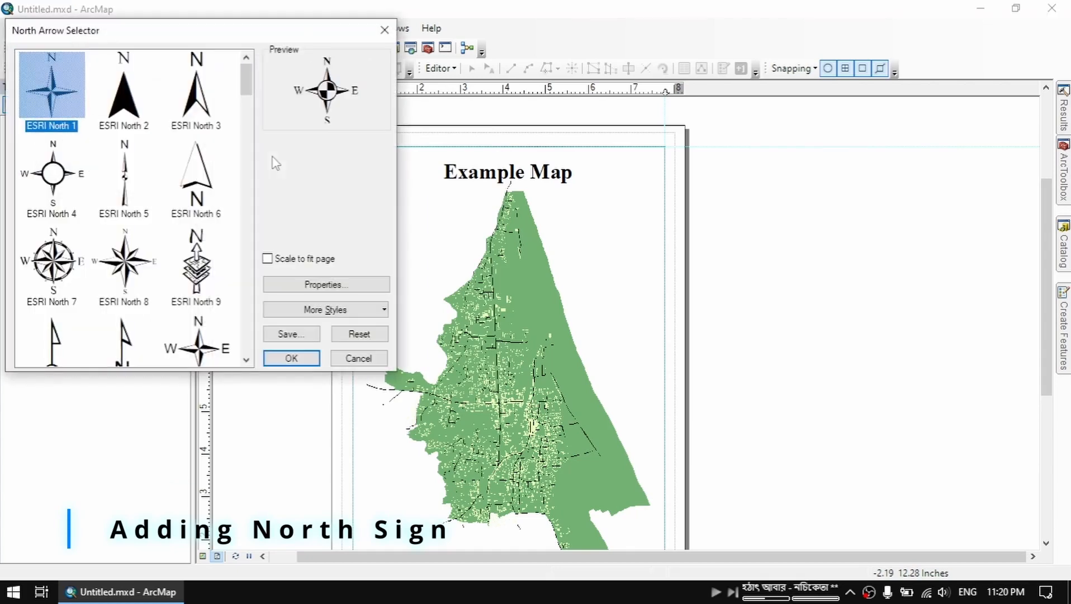
pyautogui.click(139, 96)
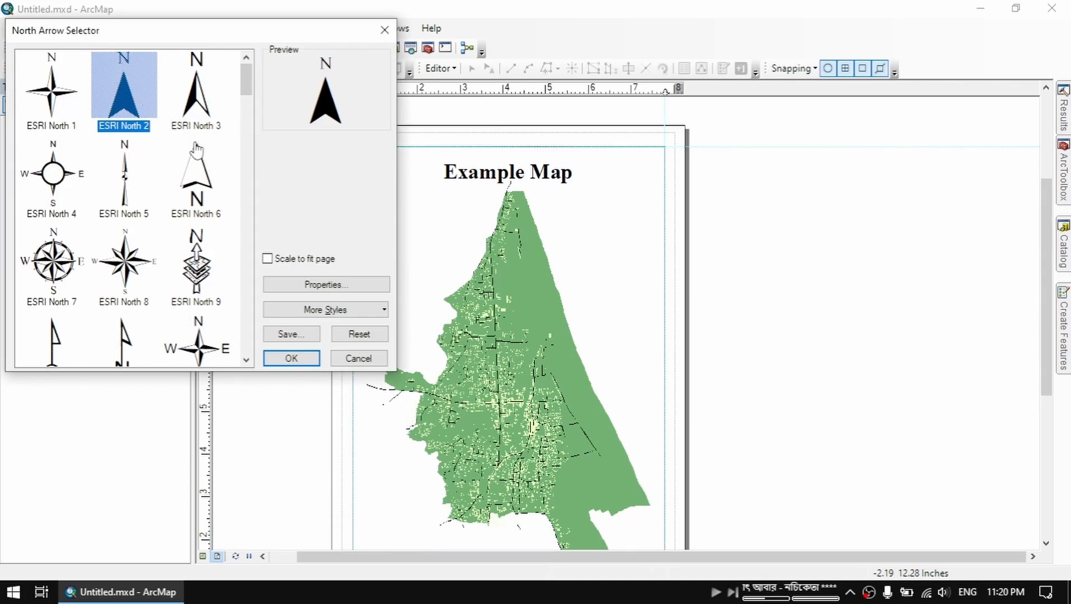
pyautogui.click(291, 358)
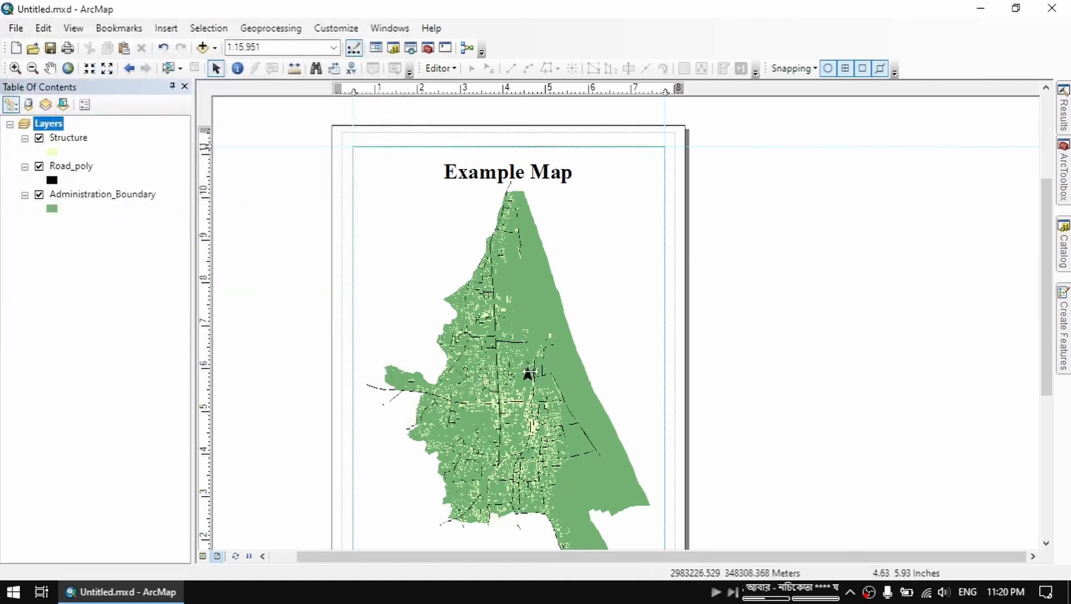
pyautogui.moveTo(527, 375); pyautogui.dragTo(647, 199)
# Insert a Scale Line 1 scale bar and place it in the data frame's lower-left corner
pyautogui.click(166, 28)
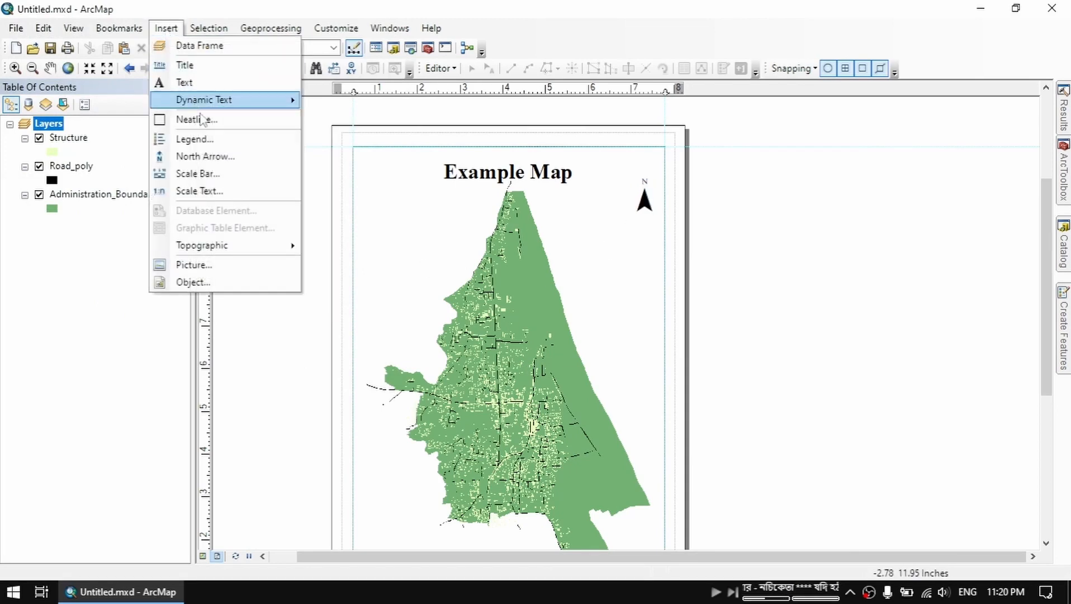
pyautogui.click(250, 178)
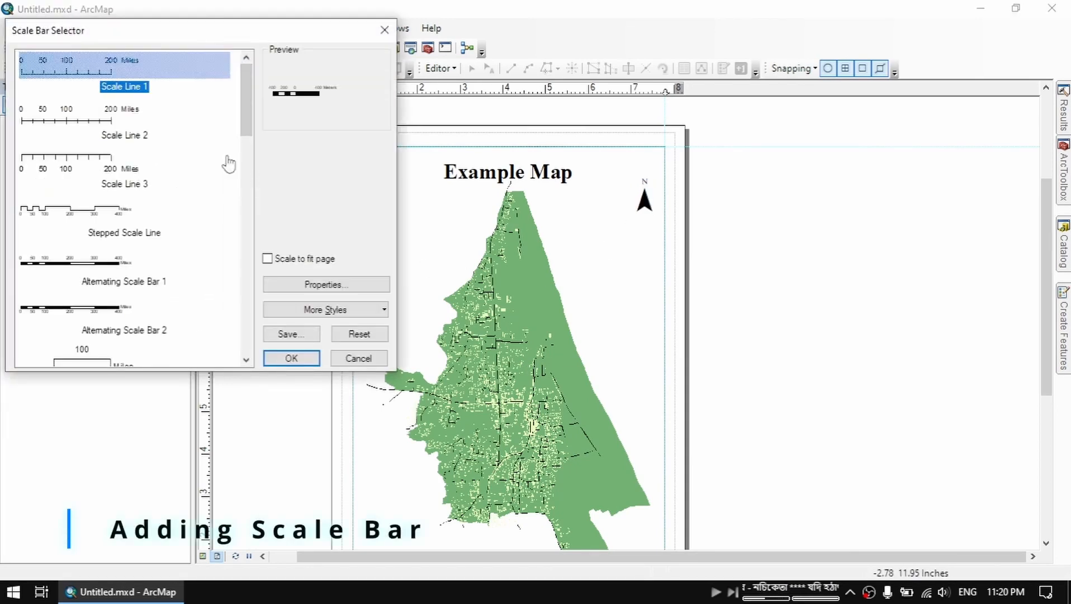
pyautogui.click(298, 363)
pyautogui.scroll(-3, 296, 234)
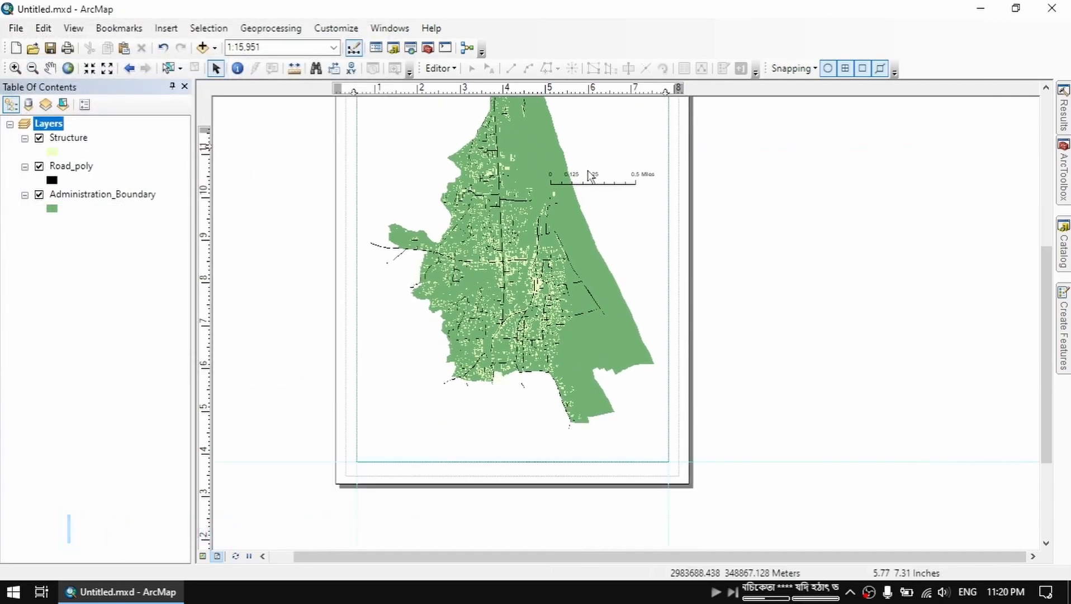
pyautogui.moveTo(623, 178); pyautogui.dragTo(447, 452)
pyautogui.click(442, 471)
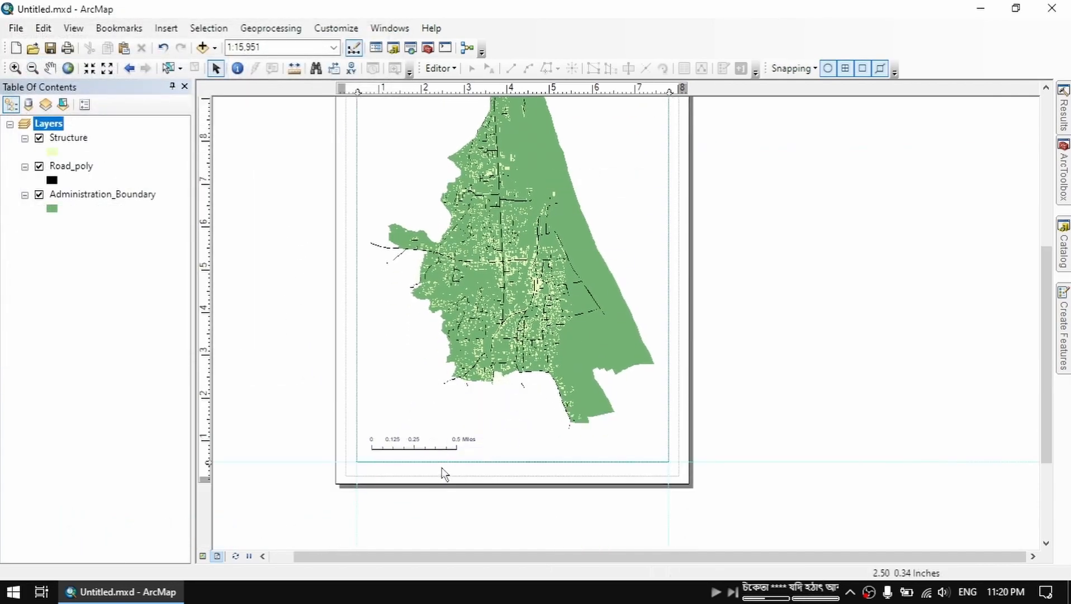
# Stretch the scale bar to span 1 mile and shift it slightly down towards the frame's lower edge
pyautogui.scroll(2, 439, 471)
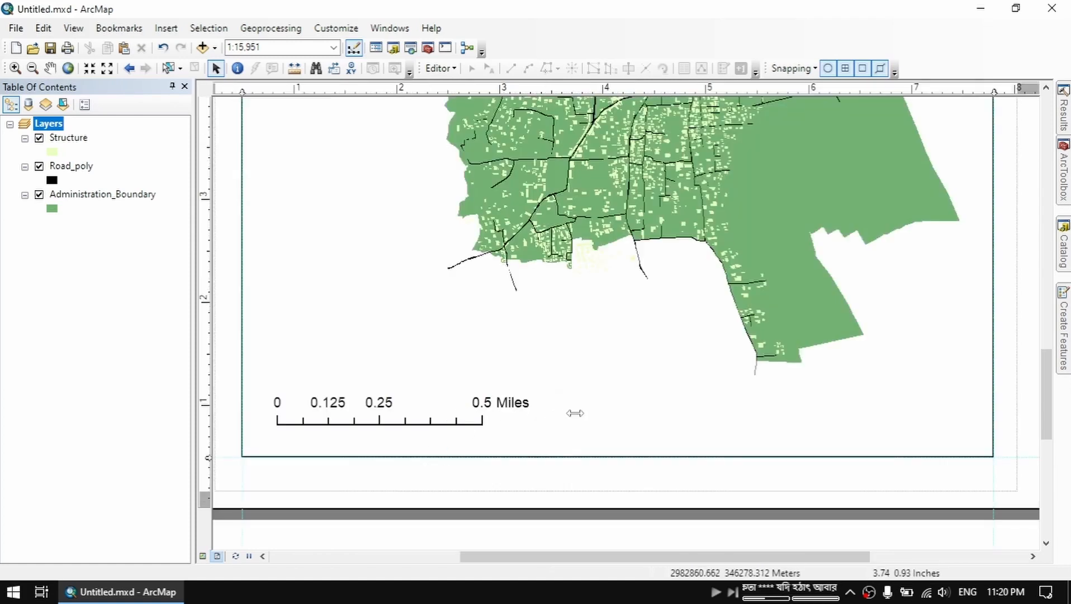
pyautogui.moveTo(574, 412); pyautogui.dragTo(755, 412)
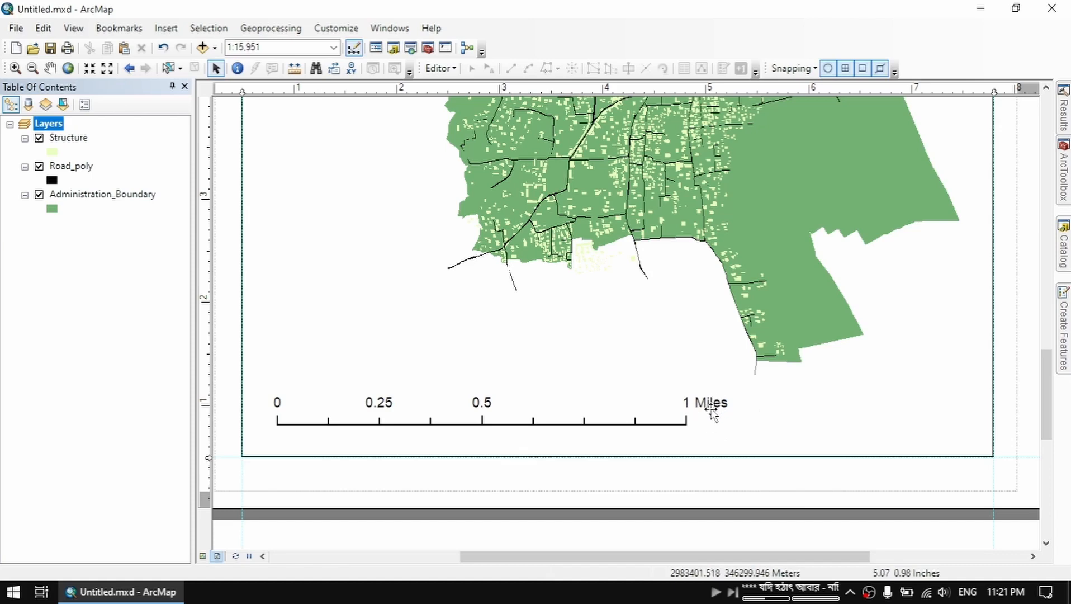
pyautogui.moveTo(681, 416); pyautogui.dragTo(681, 424)
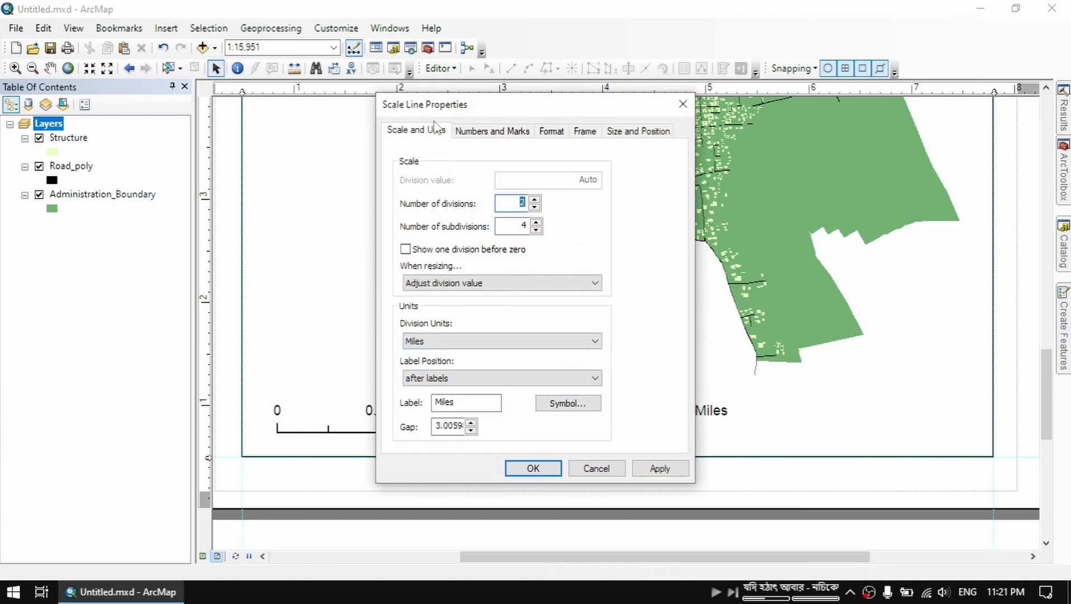
# Set the scale bar's division units to Kilometers and shorten the bar to 1 kilometer
pyautogui.click(508, 342)
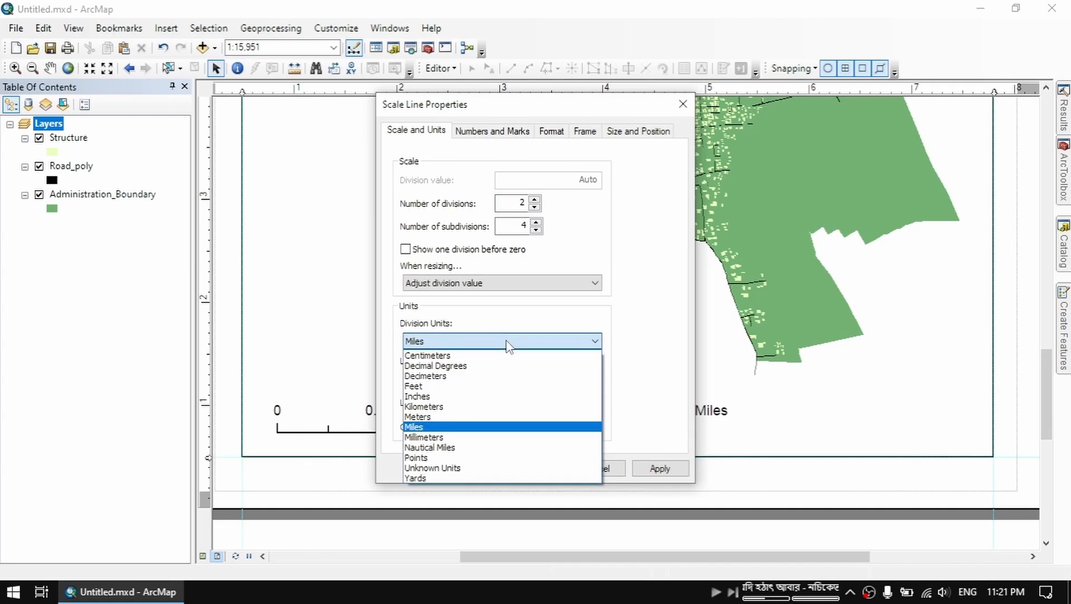
pyautogui.click(498, 406)
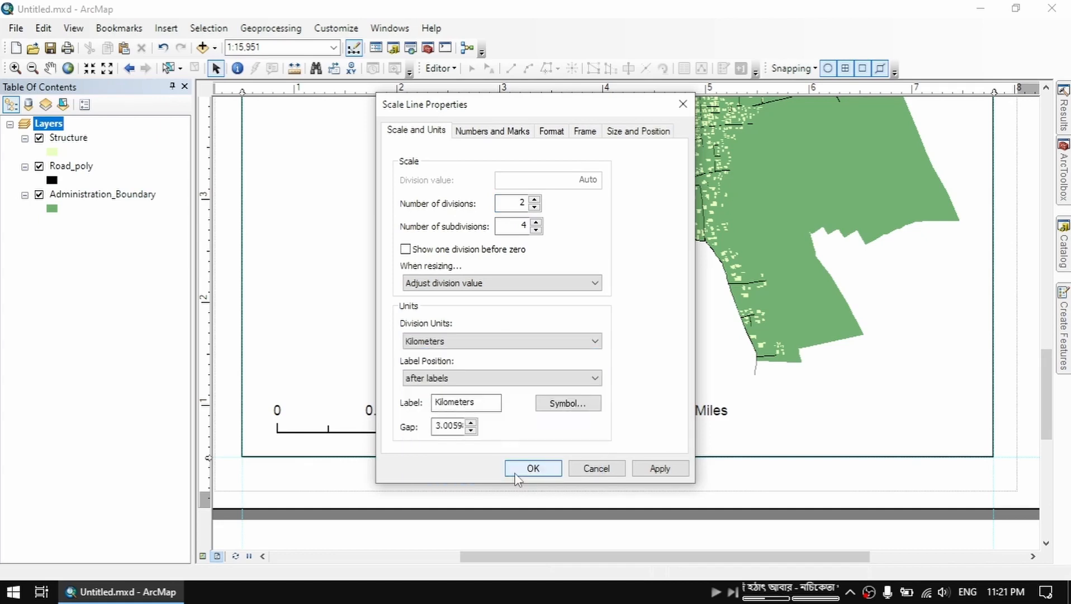
pyautogui.click(514, 469)
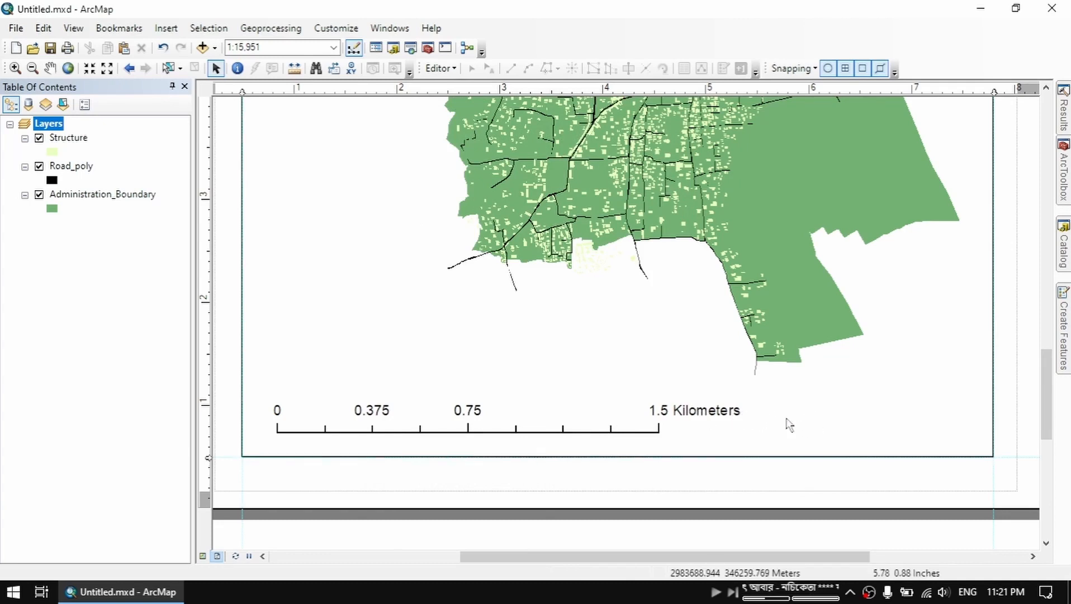
pyautogui.moveTo(753, 419); pyautogui.dragTo(616, 419)
# Review the scale bar's numbers and marks, format, frame, size and position, and unit properties
pyautogui.doubleClick(537, 413)
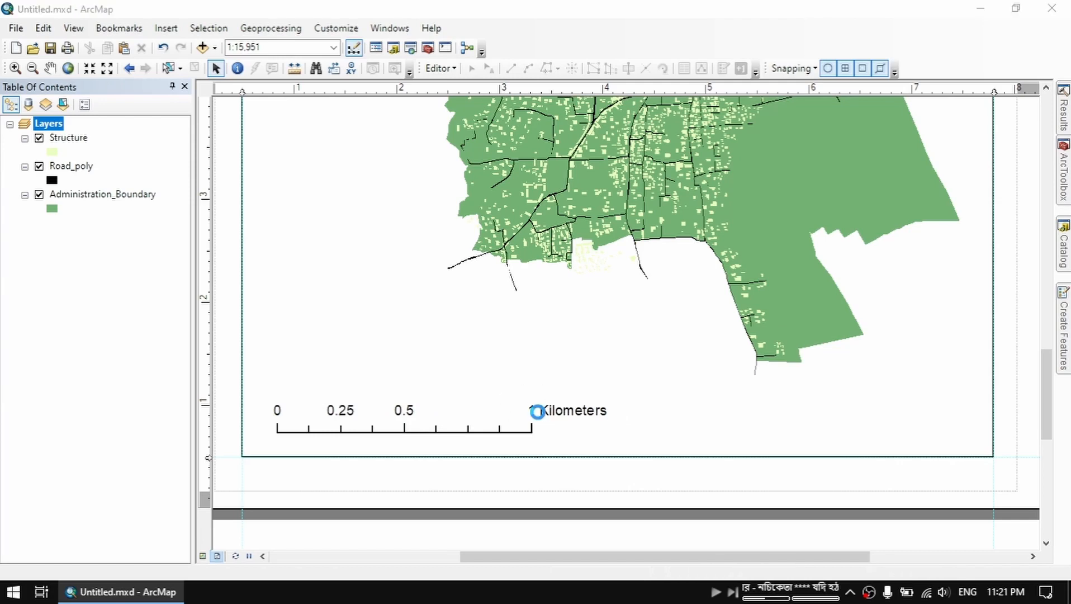
pyautogui.moveTo(545, 106); pyautogui.dragTo(685, 108)
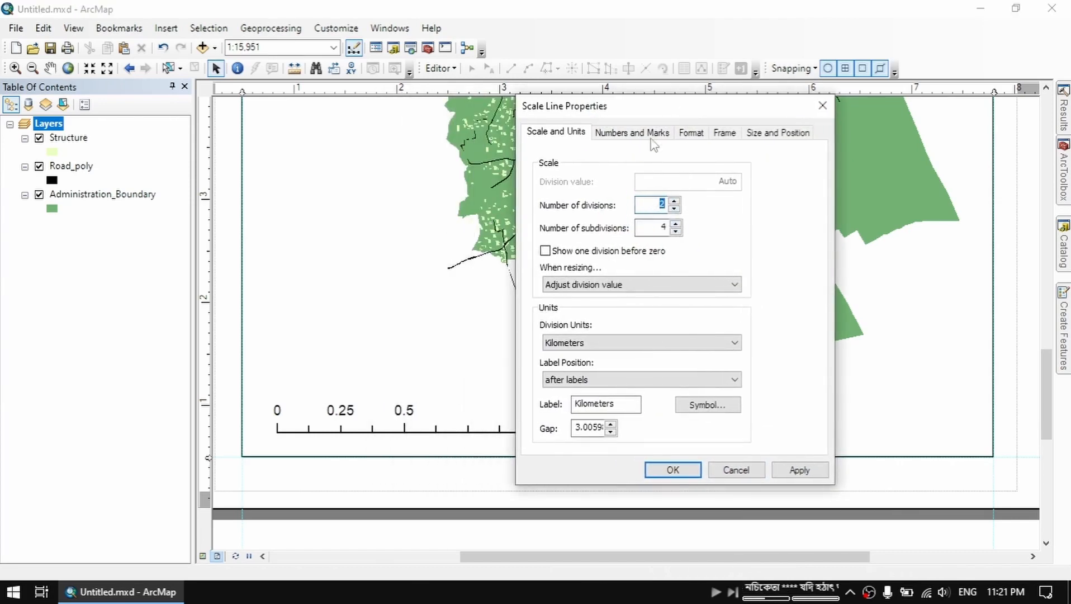
pyautogui.click(653, 134)
pyautogui.click(692, 132)
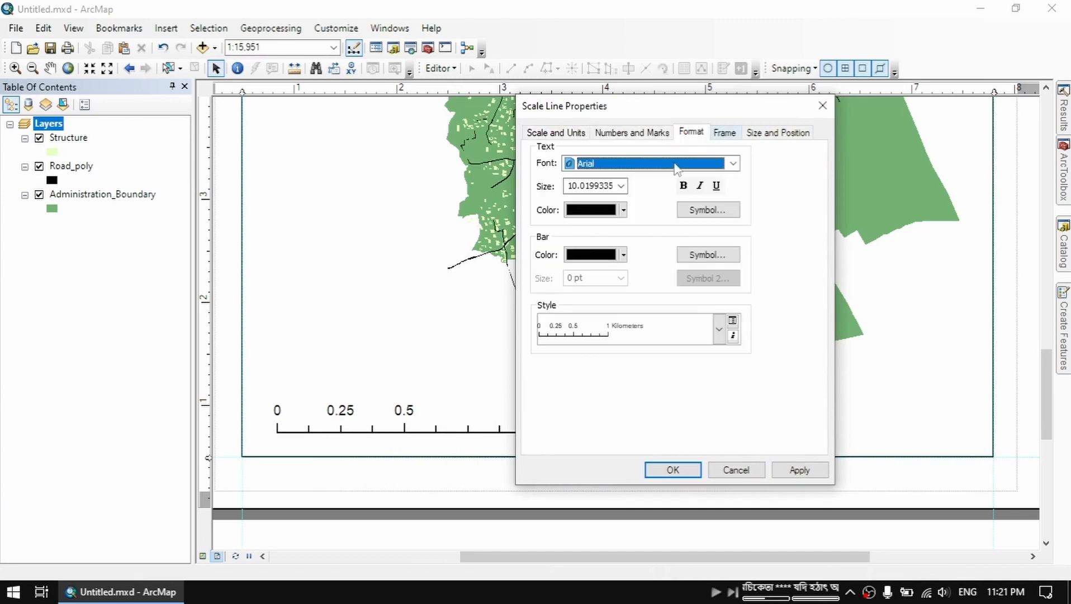
pyautogui.click(725, 132)
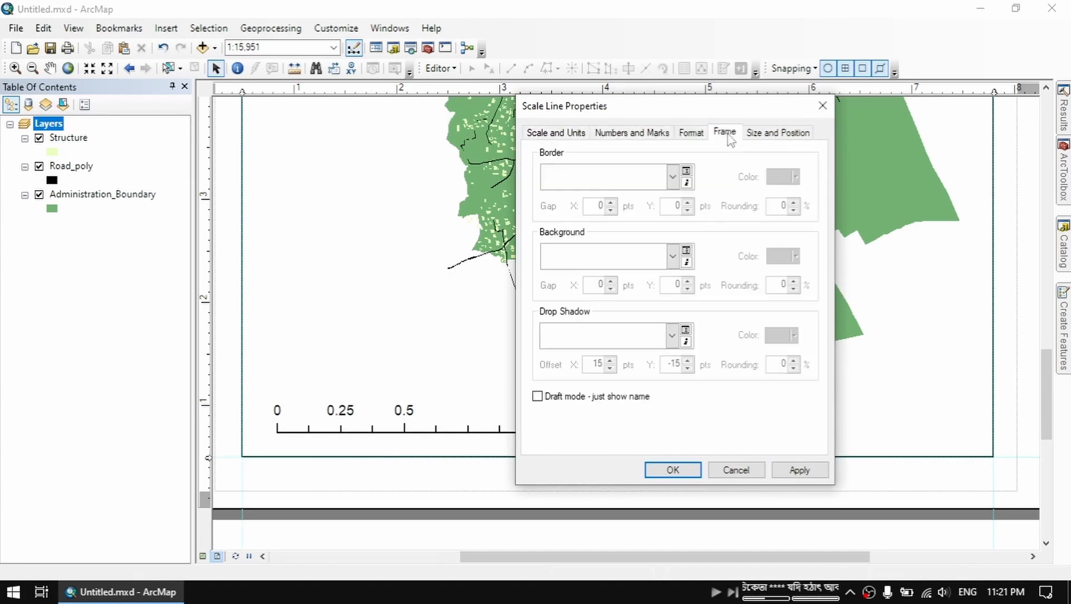
pyautogui.click(772, 138)
pyautogui.click(554, 132)
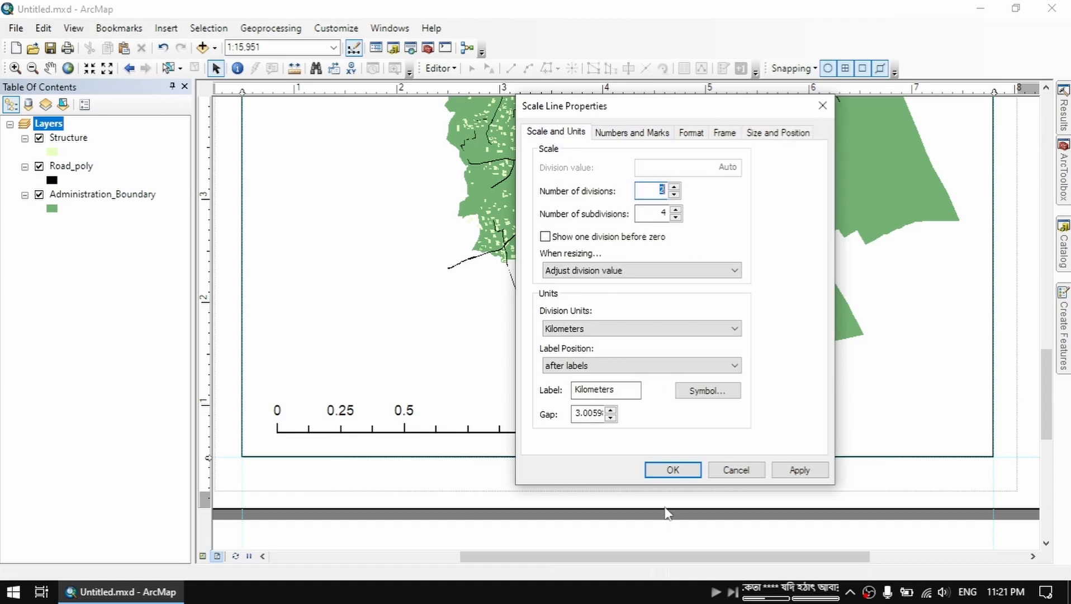
pyautogui.click(672, 470)
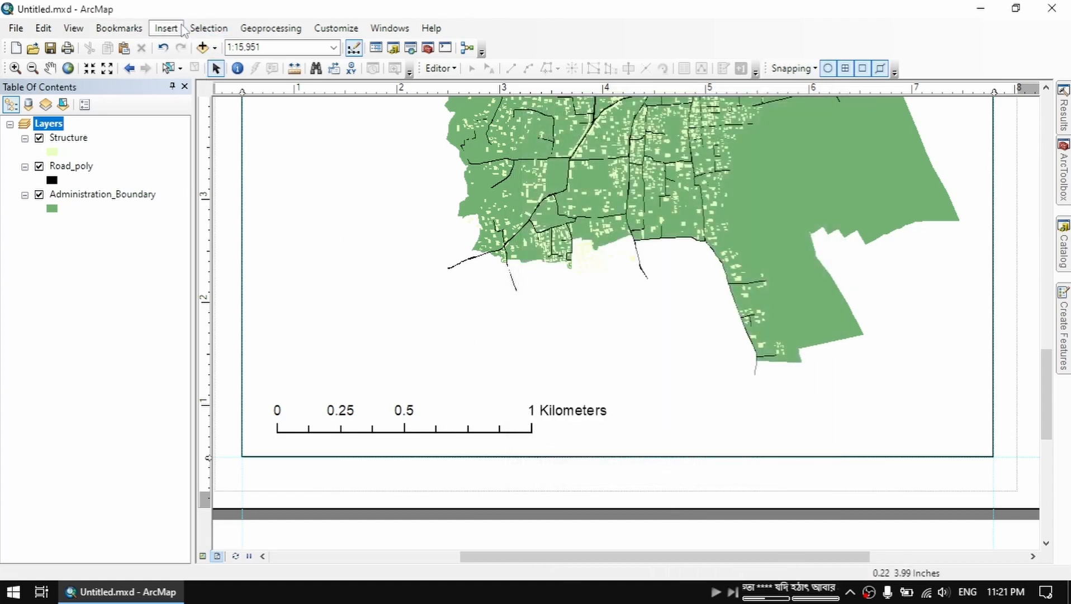
pyautogui.click(166, 27)
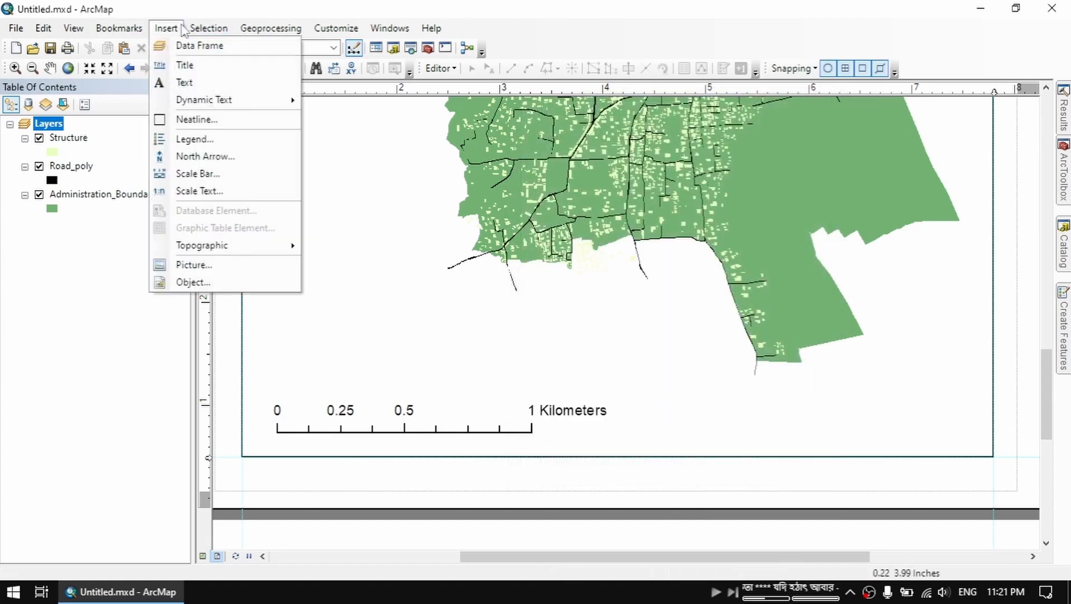
pyautogui.click(274, 191)
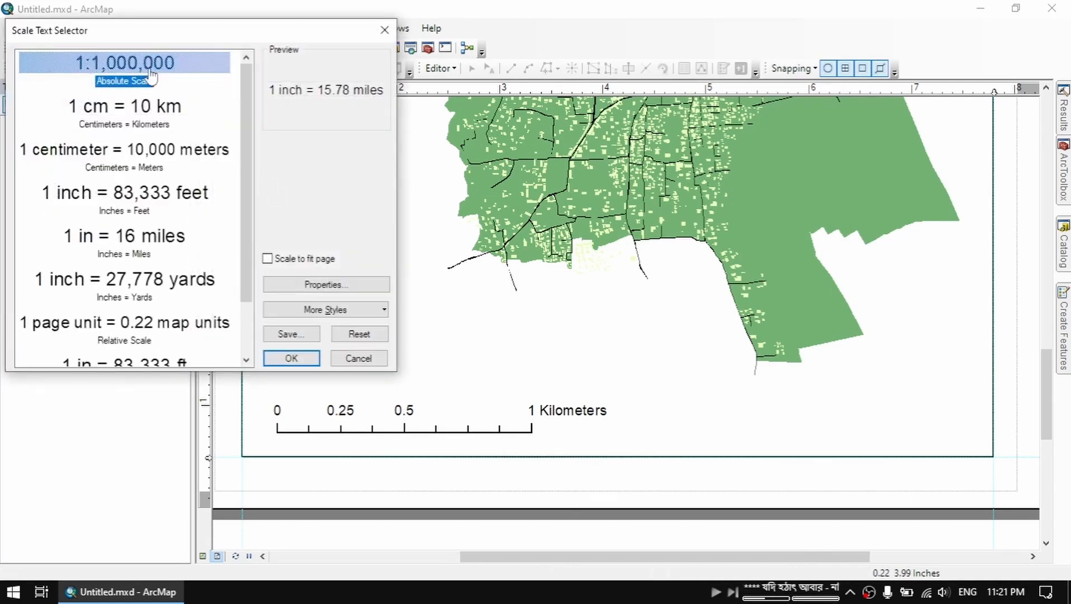
pyautogui.click(157, 126)
pyautogui.click(158, 163)
pyautogui.click(150, 84)
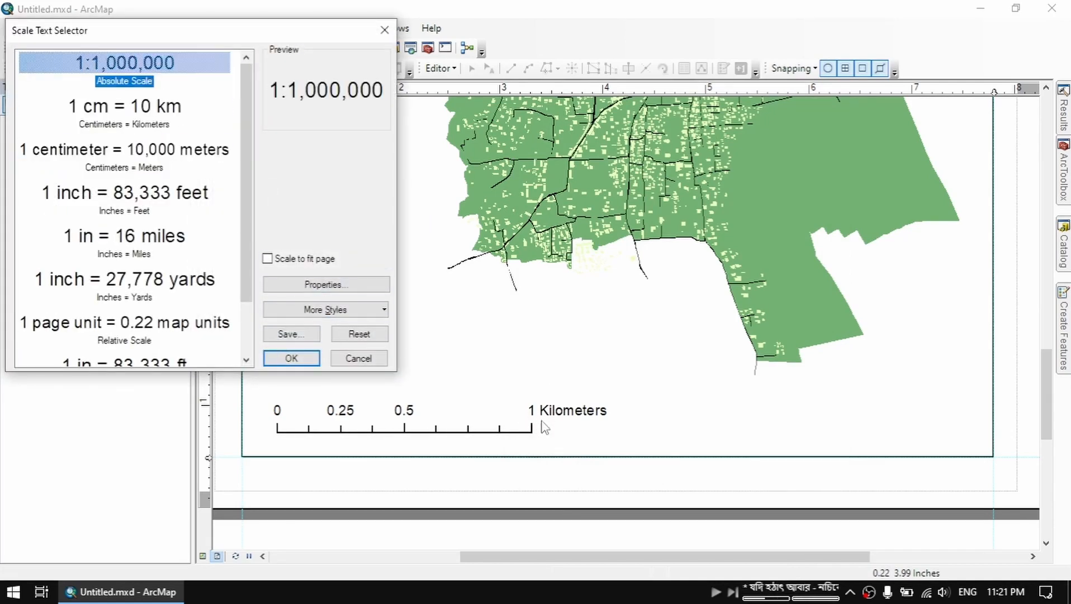
pyautogui.click(359, 359)
# Start a new legend and reorder its items as Road_poly, Administration_Boundary and Structure
pyautogui.click(166, 28)
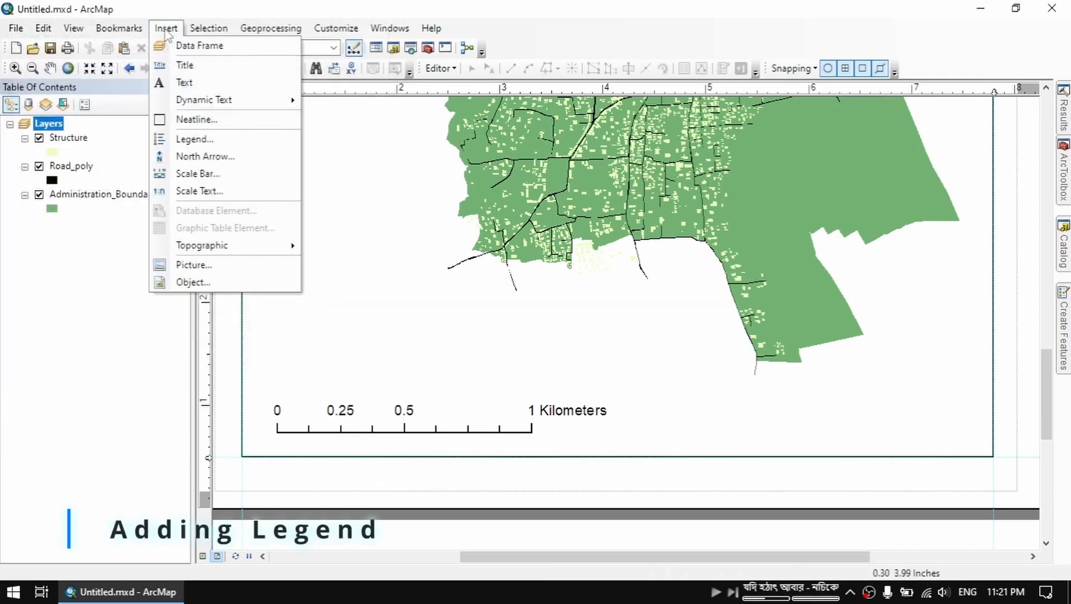
pyautogui.click(264, 144)
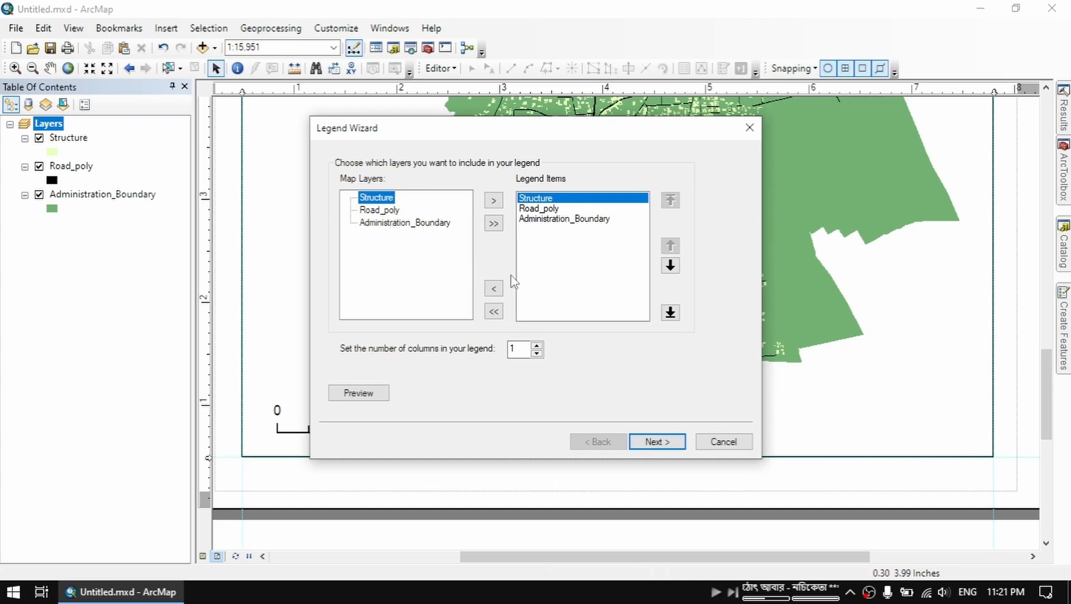
pyautogui.click(494, 288)
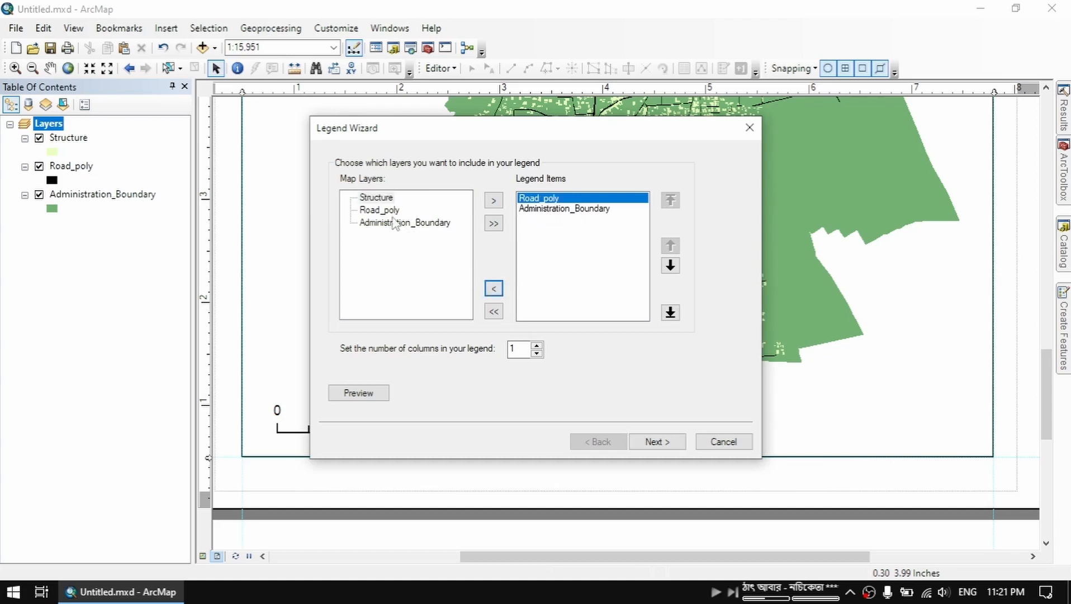
pyautogui.click(377, 198)
pyautogui.click(493, 201)
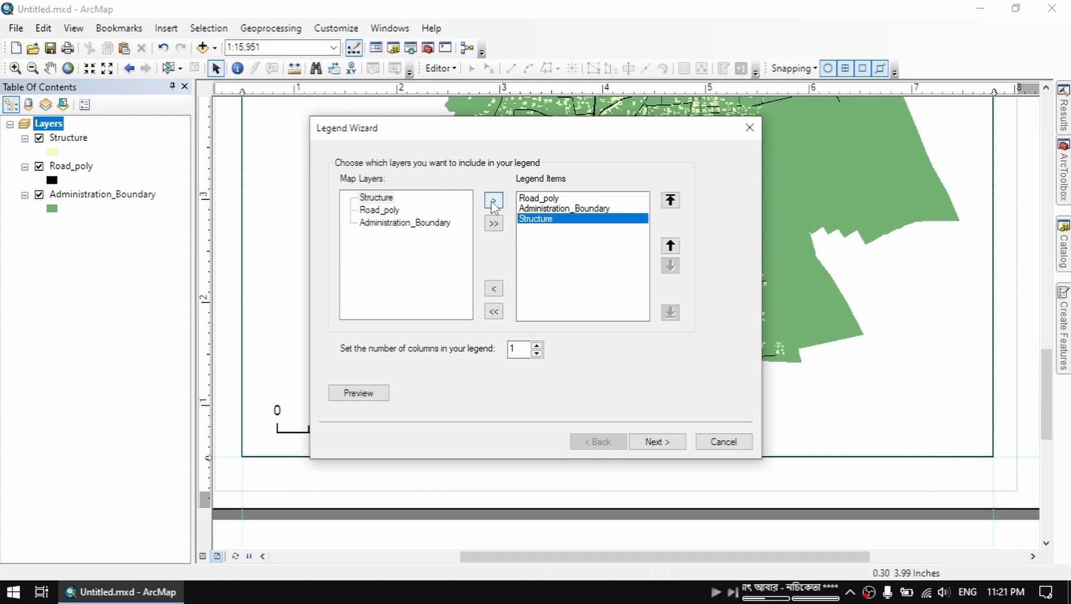
# Finish the legend with its default title and frame settings, and place it above the scale bar
pyautogui.click(657, 442)
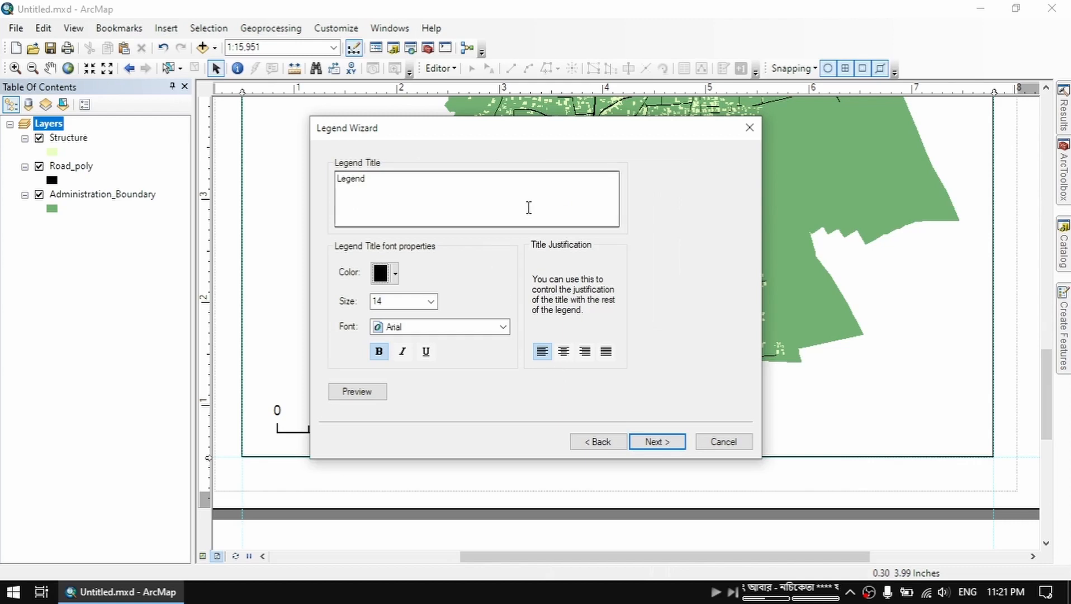
pyautogui.click(657, 441)
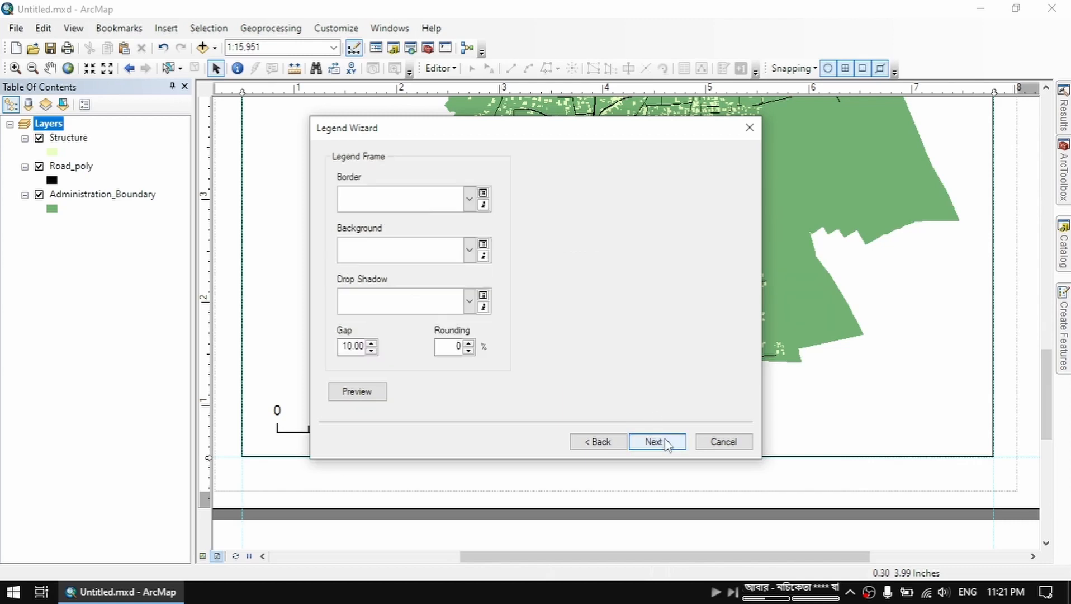
pyautogui.click(657, 442)
pyautogui.click(657, 442)
pyautogui.moveTo(567, 343); pyautogui.dragTo(319, 289)
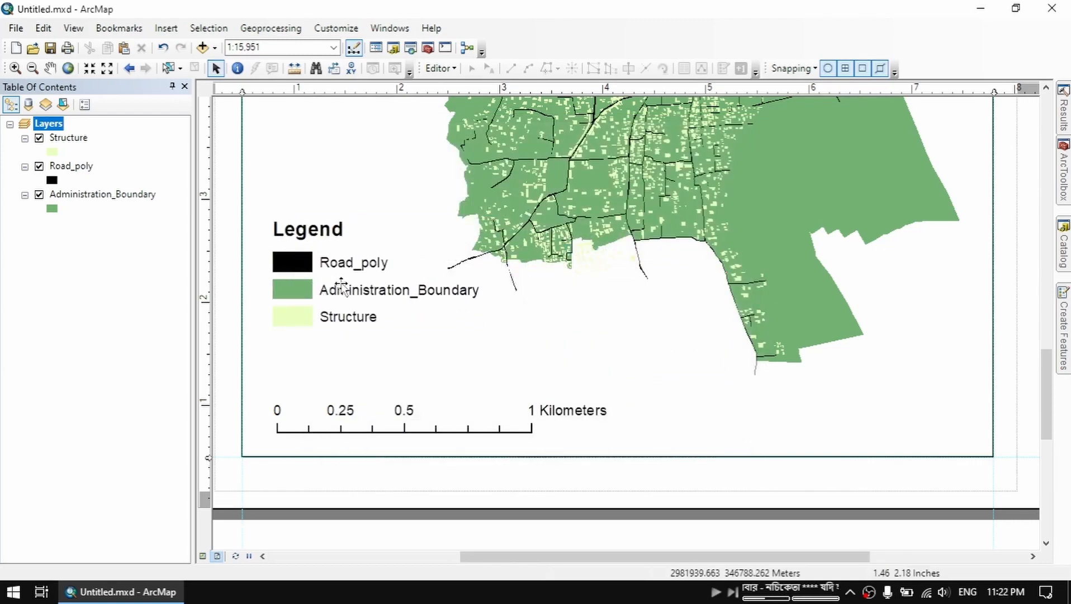
pyautogui.doubleClick(342, 283)
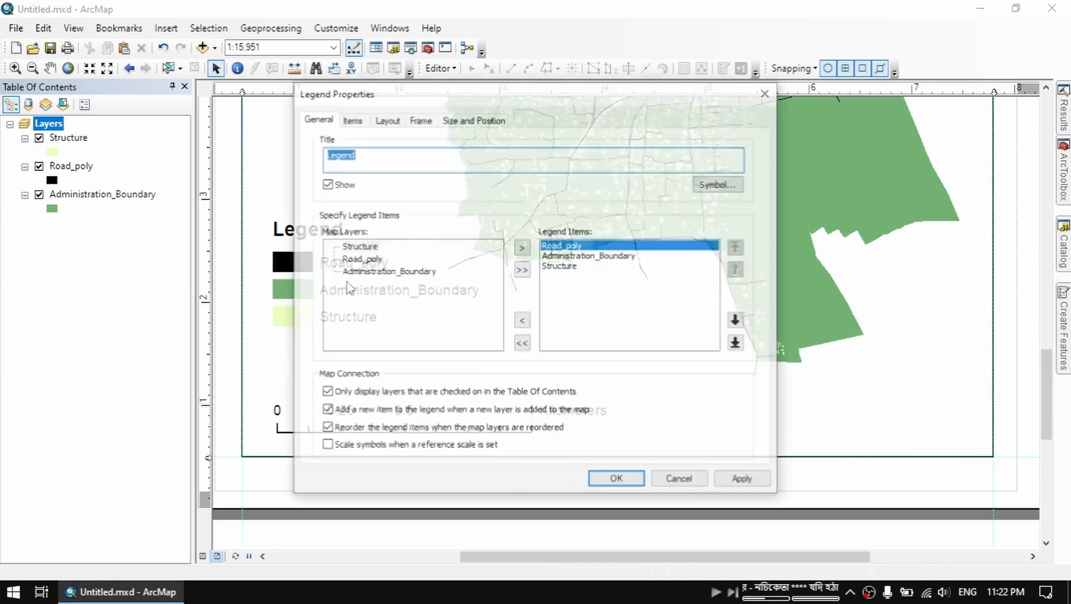
pyautogui.click(386, 119)
pyautogui.click(420, 119)
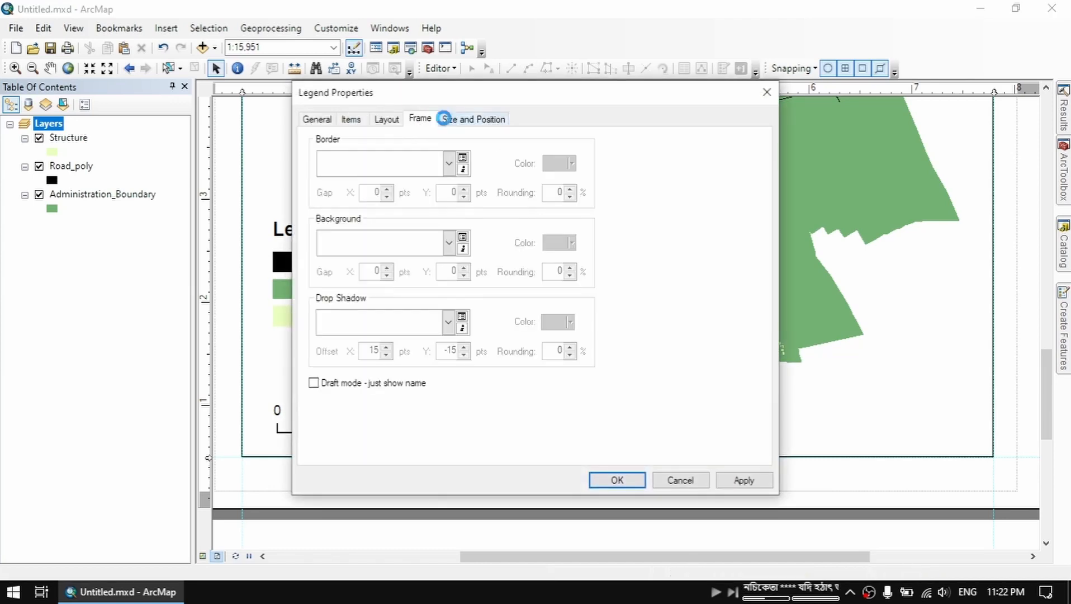
pyautogui.click(335, 119)
pyautogui.click(679, 480)
# Symbolize the Structure layer with graduated colors by the Aria field and move the expanded legend to just above the scale bar
pyautogui.scroll(-3, 389, 328)
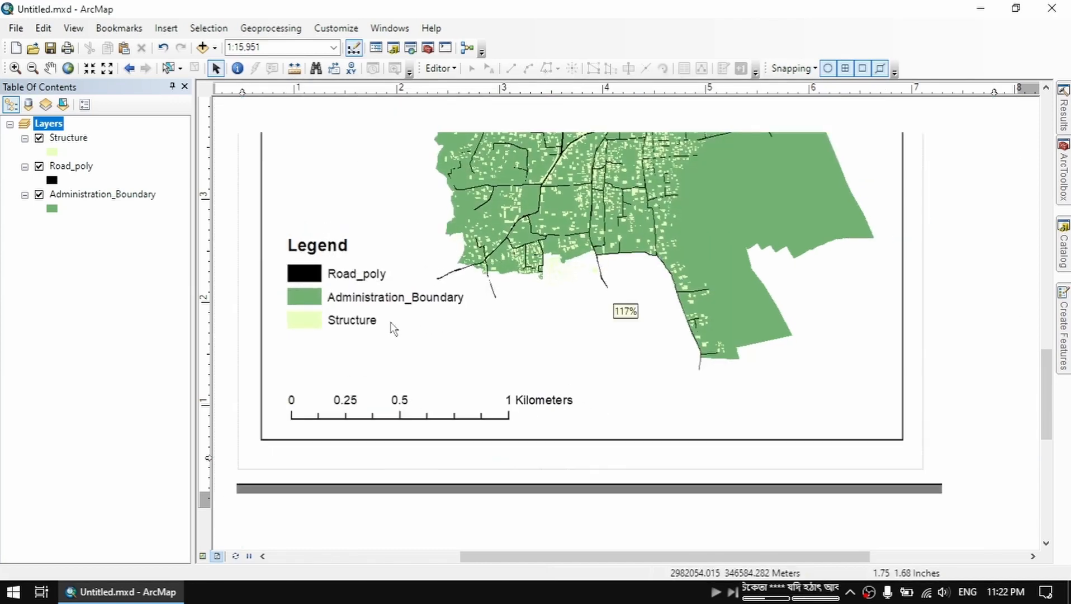
pyautogui.moveTo(505, 316); pyautogui.dragTo(503, 354)
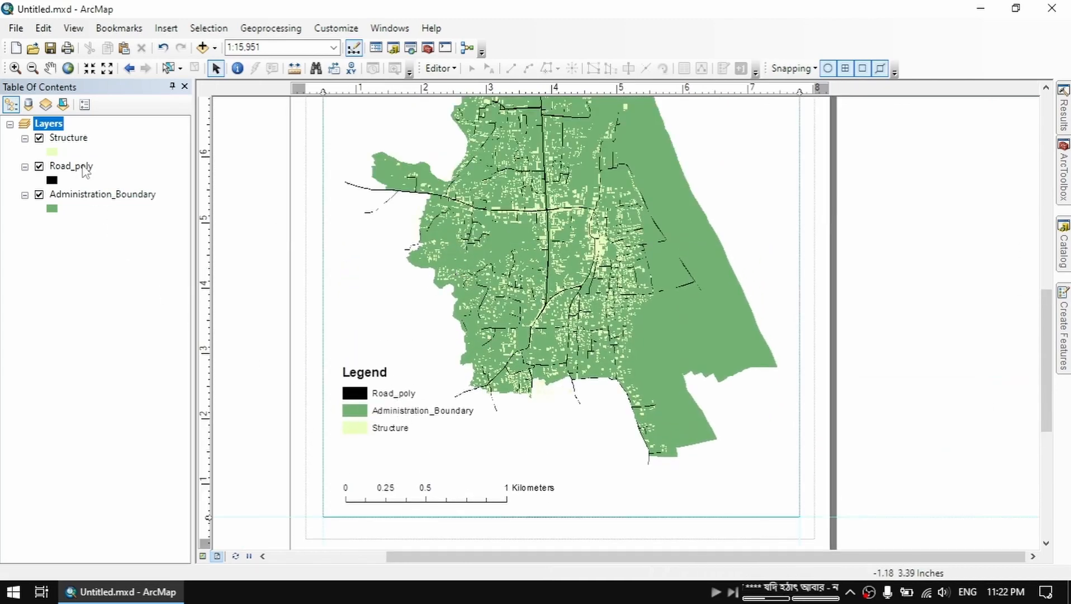
pyautogui.rightClick(64, 136)
pyautogui.click(210, 456)
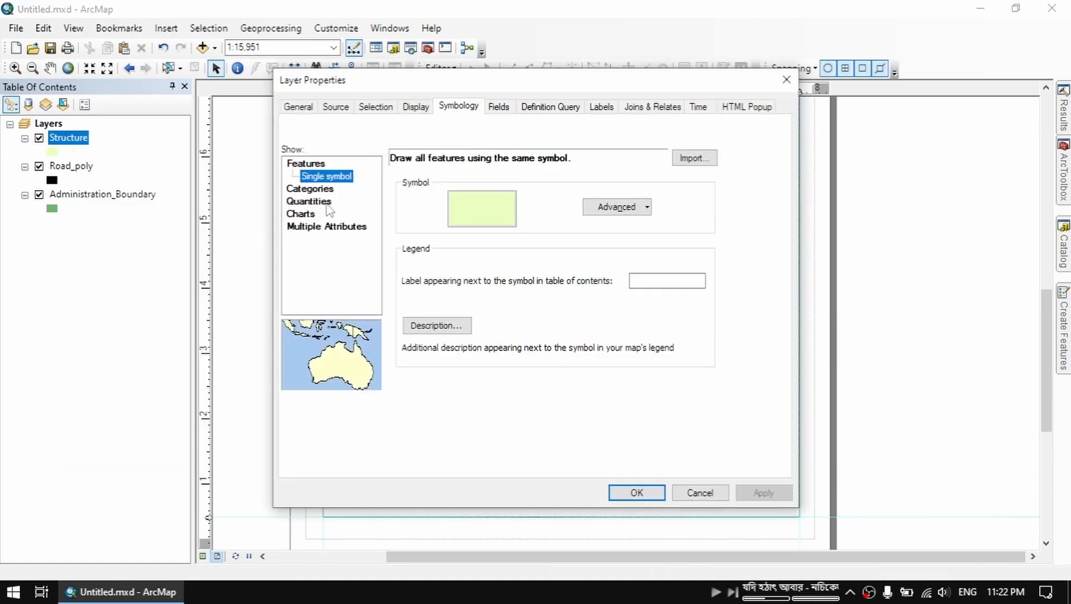
pyautogui.click(313, 201)
pyautogui.click(520, 190)
pyautogui.click(513, 226)
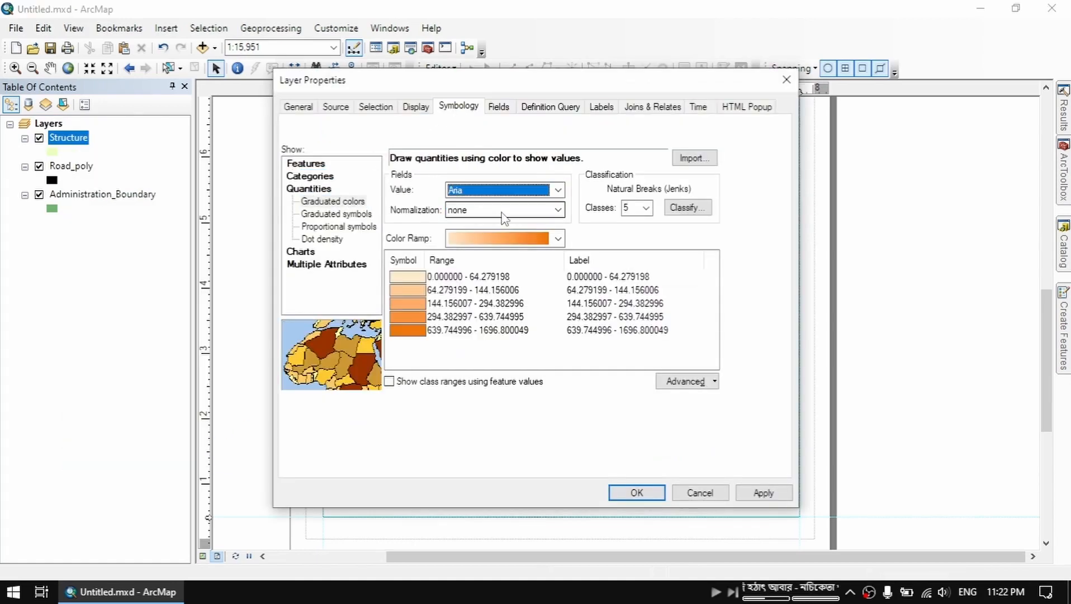
pyautogui.click(764, 493)
pyautogui.click(637, 492)
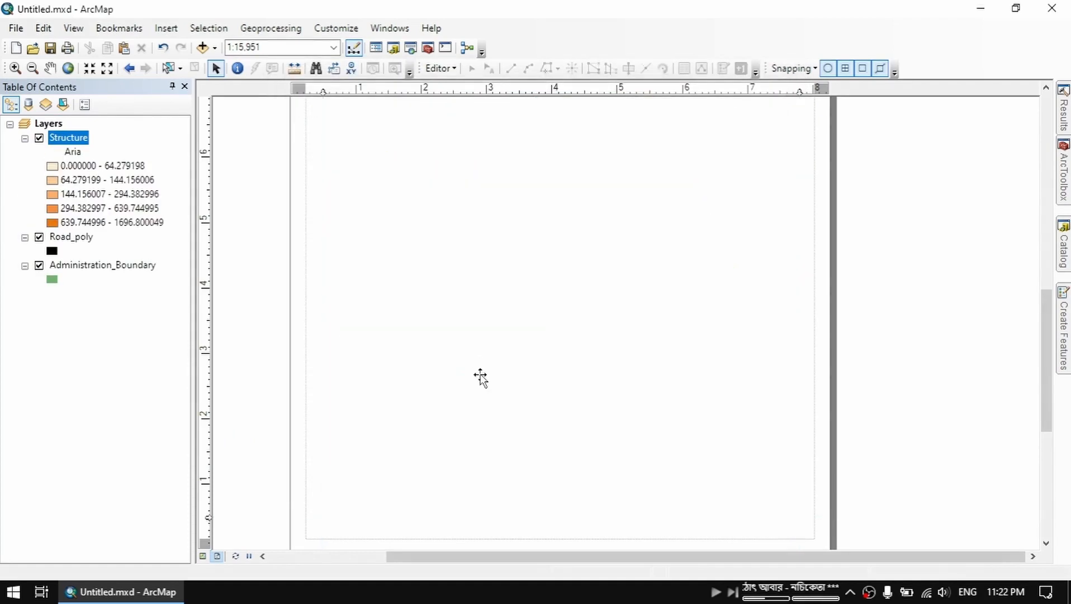
pyautogui.moveTo(386, 374); pyautogui.dragTo(389, 435)
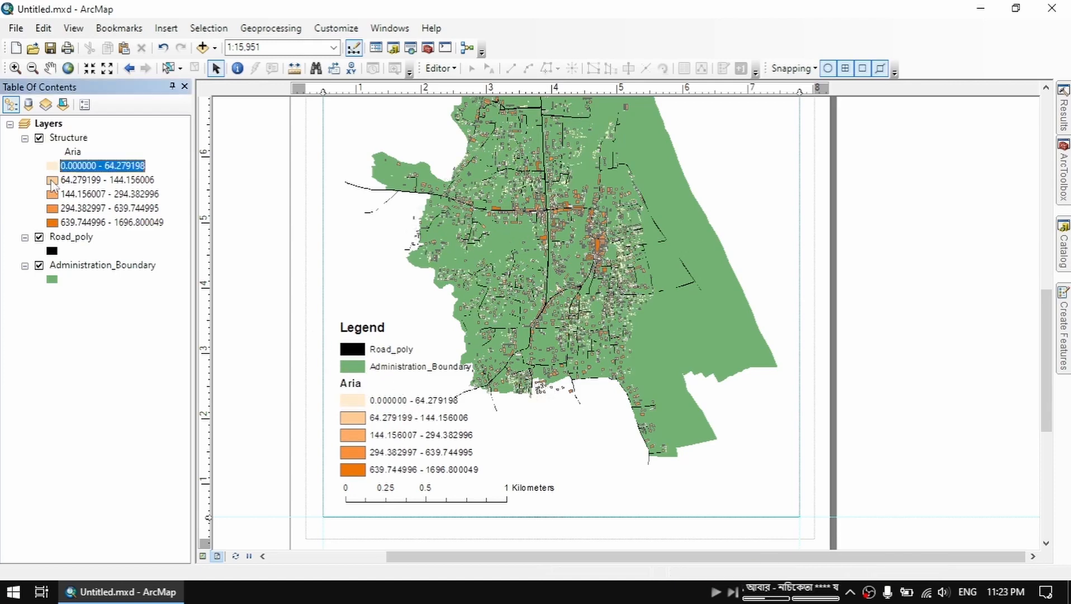
# Remove the outlines from the Structure layer's graduated class symbols, including the largest 639.744996 - 1696.800049 class
pyautogui.click(52, 180)
pyautogui.click(830, 339)
pyautogui.click(741, 536)
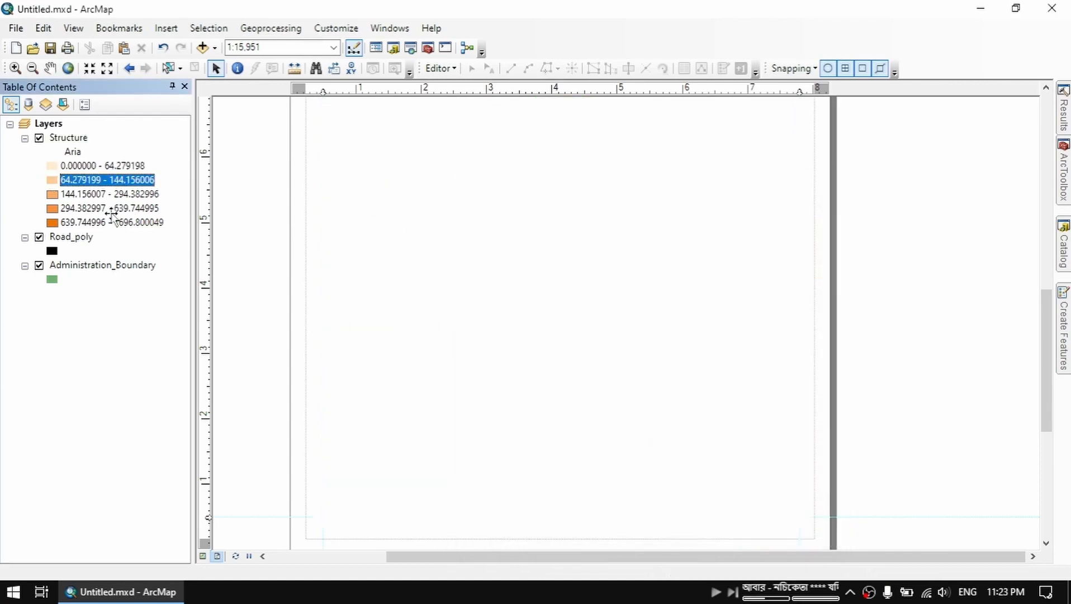
pyautogui.click(51, 207)
pyautogui.click(830, 340)
pyautogui.click(742, 535)
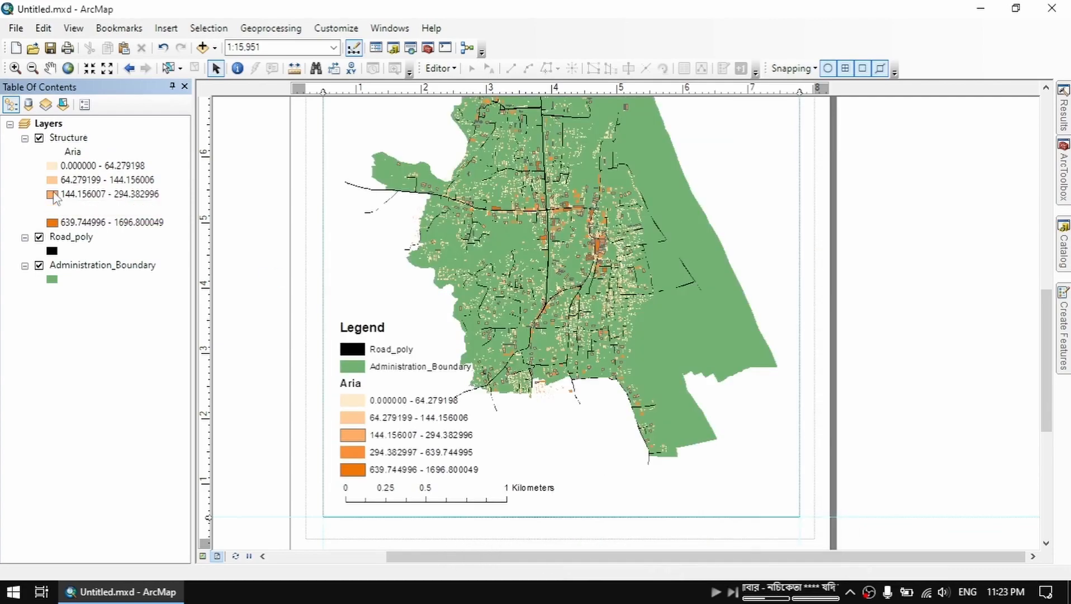
pyautogui.click(53, 195)
pyautogui.click(742, 535)
pyautogui.click(52, 222)
pyautogui.click(742, 534)
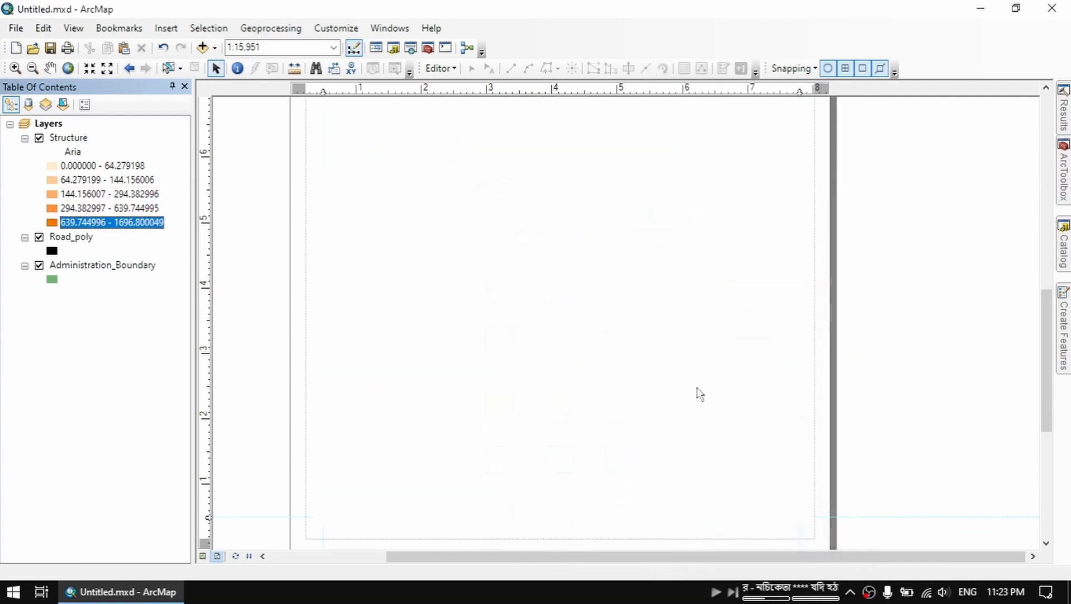
pyautogui.scroll(-5, 619, 324)
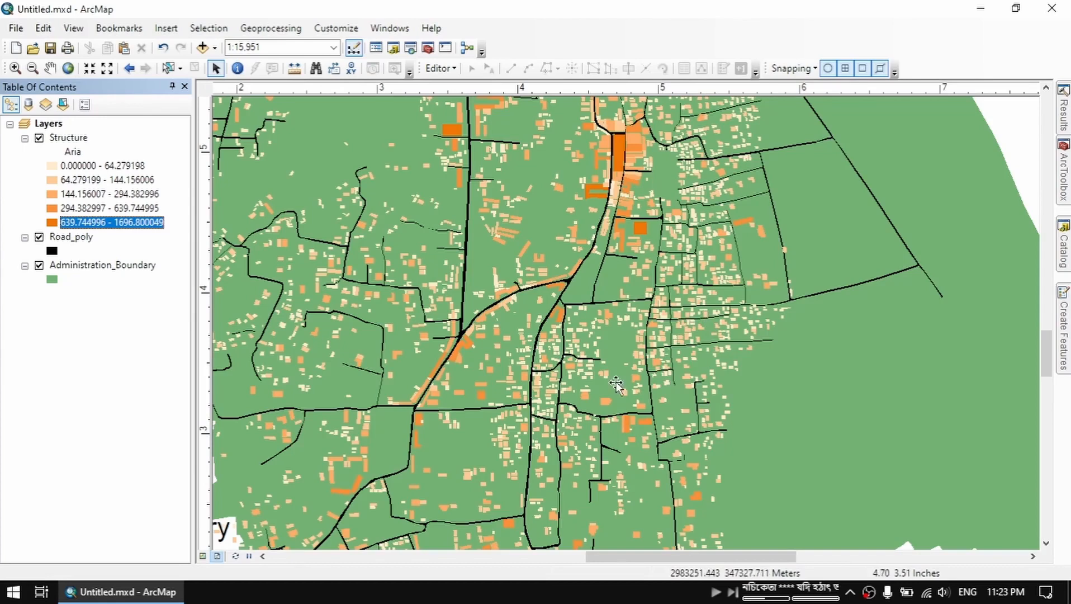
pyautogui.moveTo(497, 425); pyautogui.dragTo(548, 380)
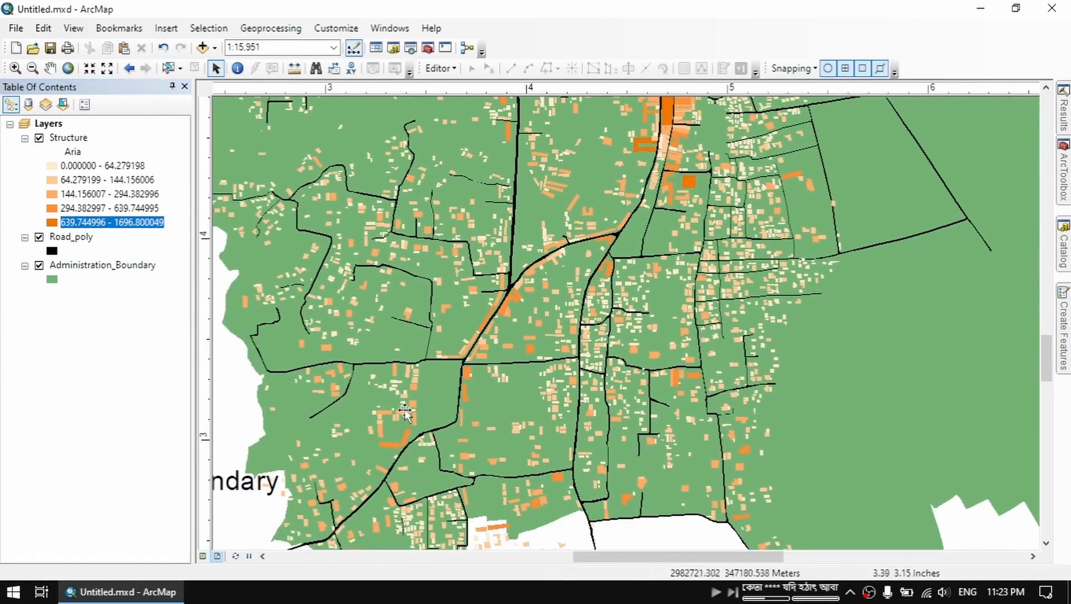
pyautogui.moveTo(407, 418); pyautogui.dragTo(537, 249)
pyautogui.moveTo(408, 437); pyautogui.dragTo(645, 278)
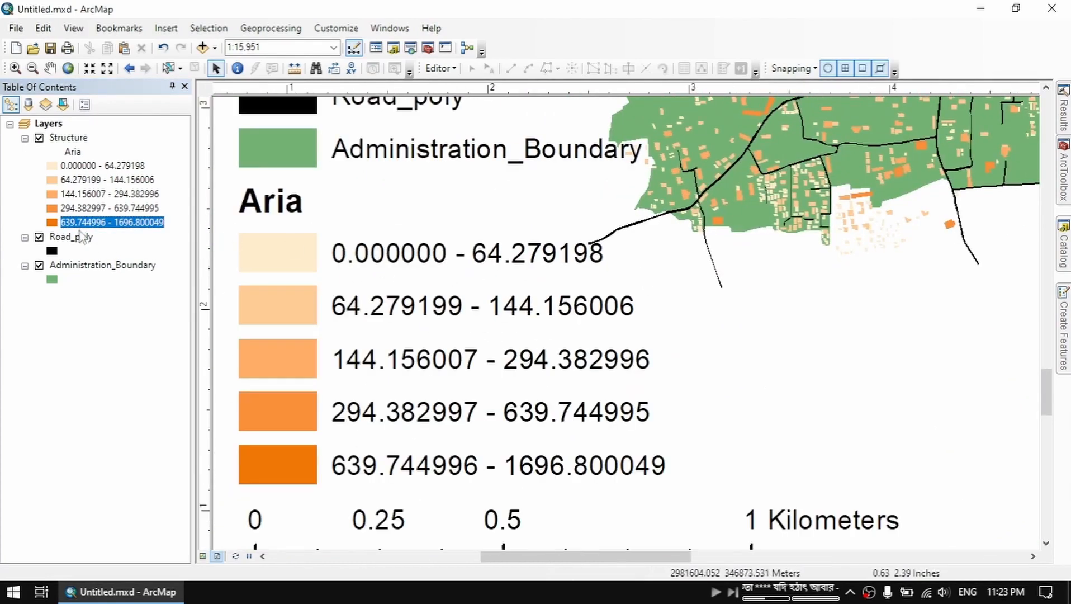
pyautogui.rightClick(78, 141)
pyautogui.click(207, 451)
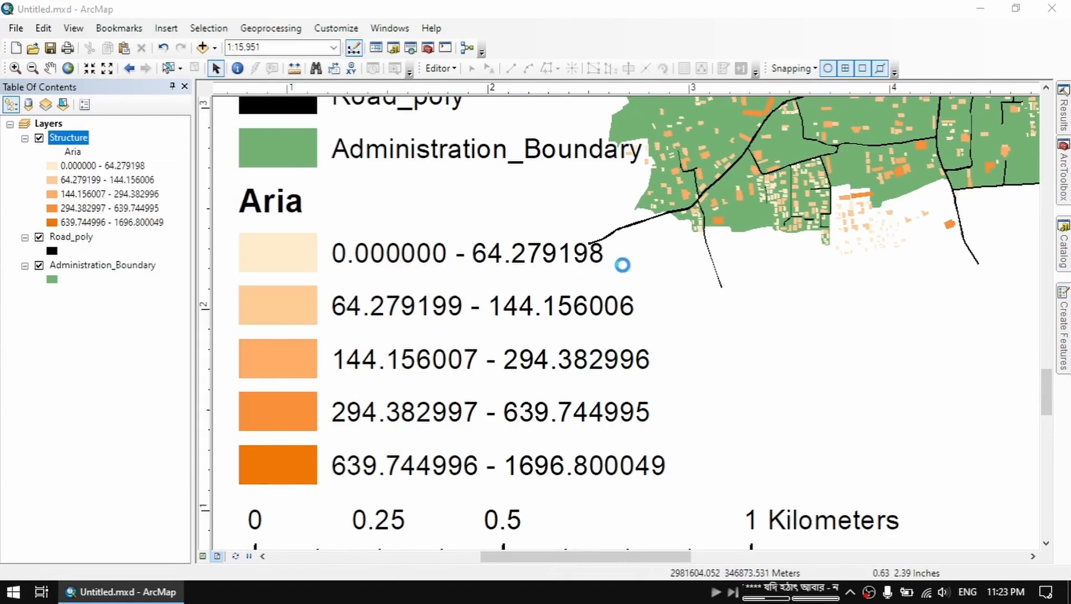
pyautogui.click(691, 277)
pyautogui.write('Tiny')
pyautogui.press('Return')
pyautogui.write('Small')
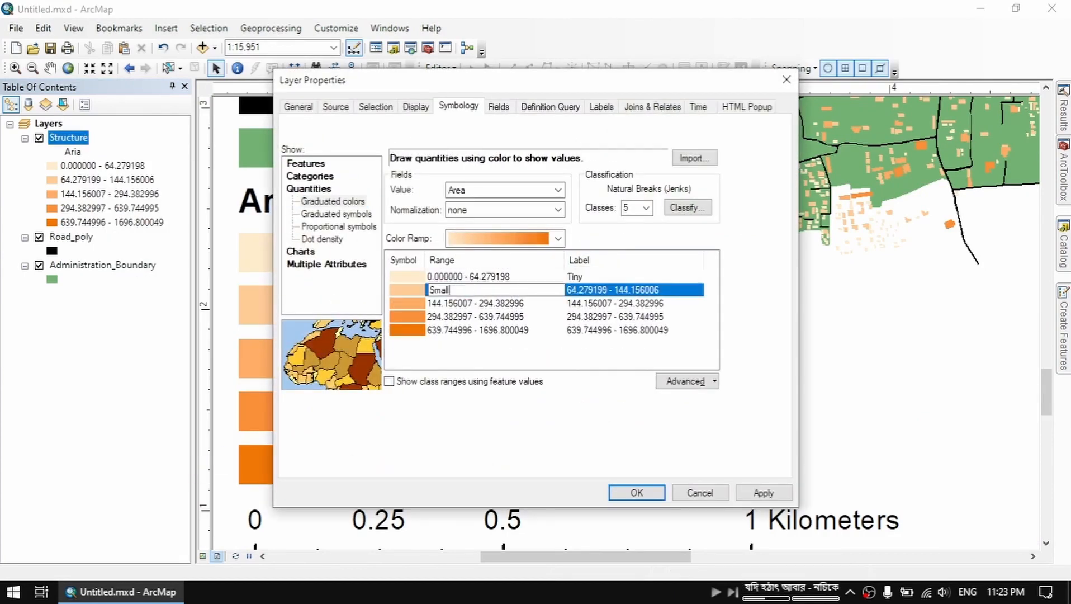
pyautogui.press('Return')
pyautogui.click(657, 290)
pyautogui.click(692, 493)
# Label the five Structure classes from smallest to largest as Tiny, Small, Medium, Large and Huge
pyautogui.rightClick(66, 138)
pyautogui.click(174, 451)
pyautogui.click(655, 278)
pyautogui.write('Tiny')
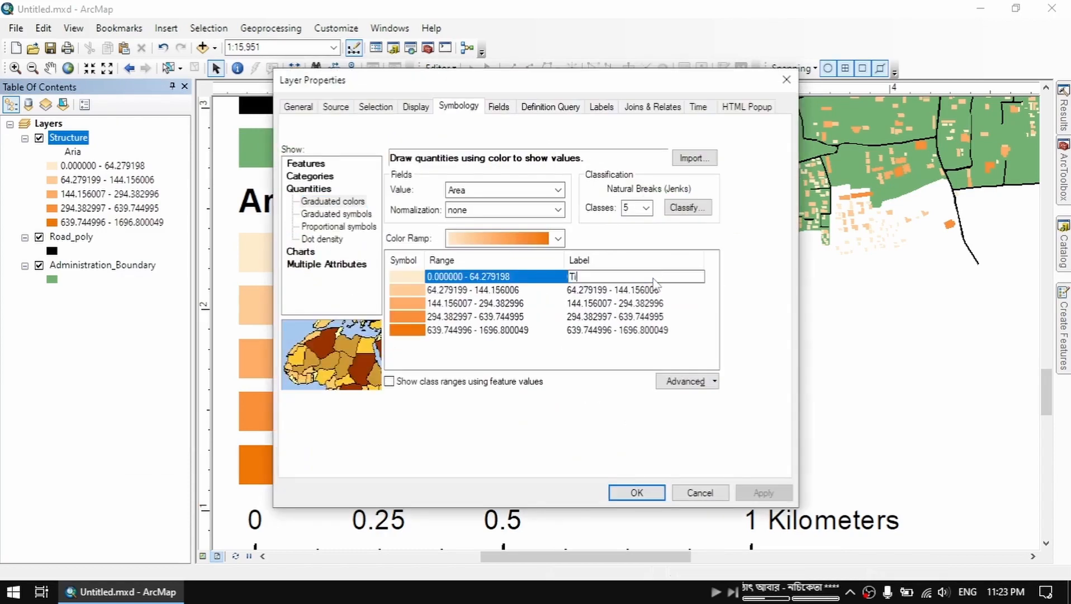
pyautogui.click(656, 290)
pyautogui.write('Small')
pyautogui.click(607, 306)
pyautogui.write('Mediam')
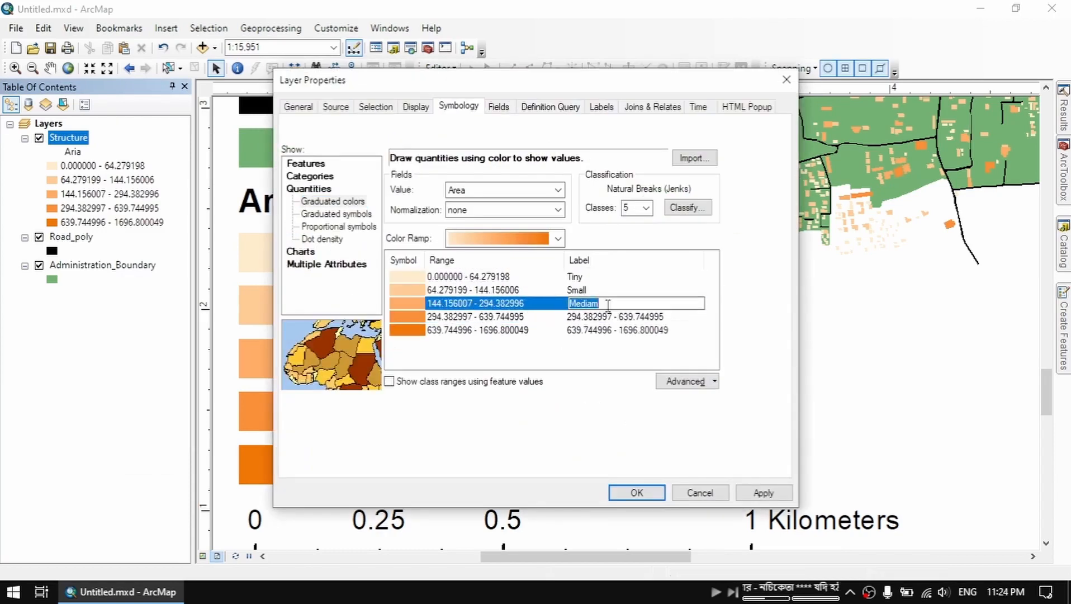
pyautogui.click(607, 316)
pyautogui.write('Large')
pyautogui.click(607, 330)
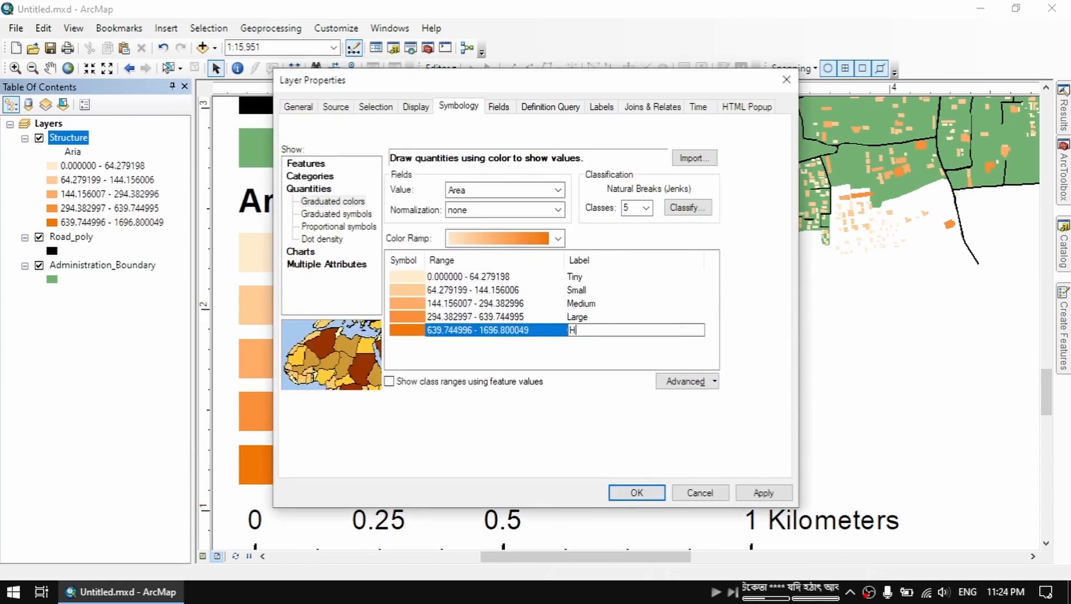
pyautogui.write('Huge')
pyautogui.click(637, 492)
# Insert a second data frame with a copy of the Administration_Boundary layer and fit it as a small inset below the north arrow
pyautogui.scroll(5, 346, 411)
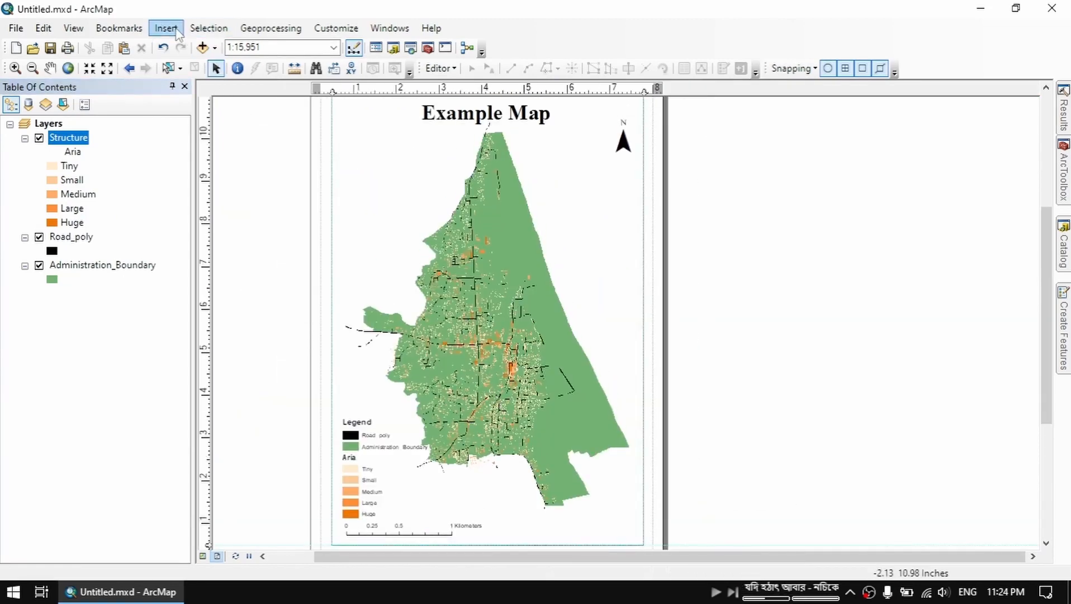
pyautogui.click(175, 33)
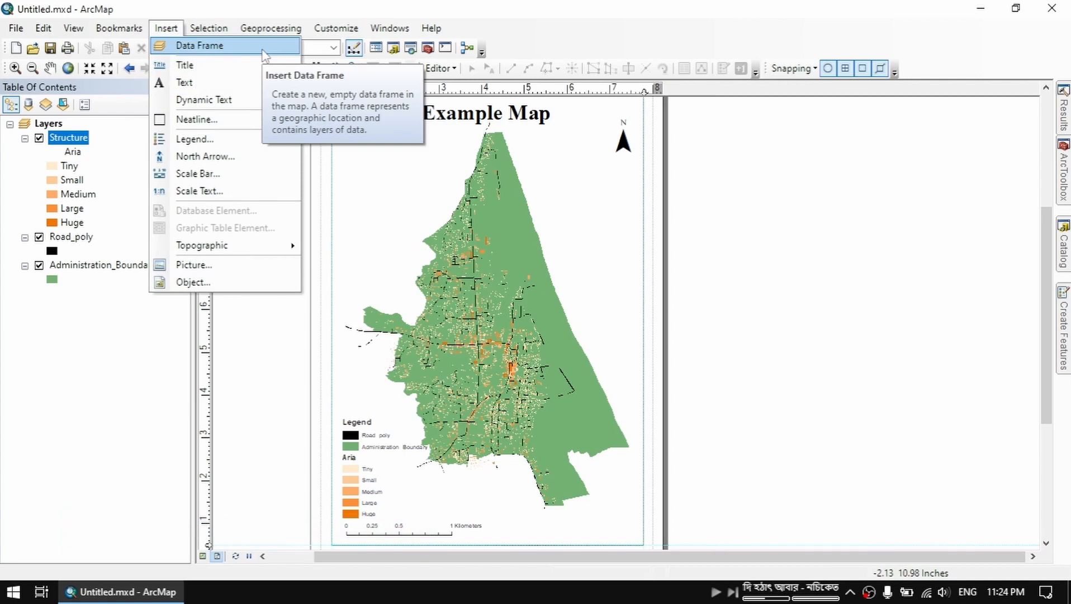
pyautogui.click(262, 49)
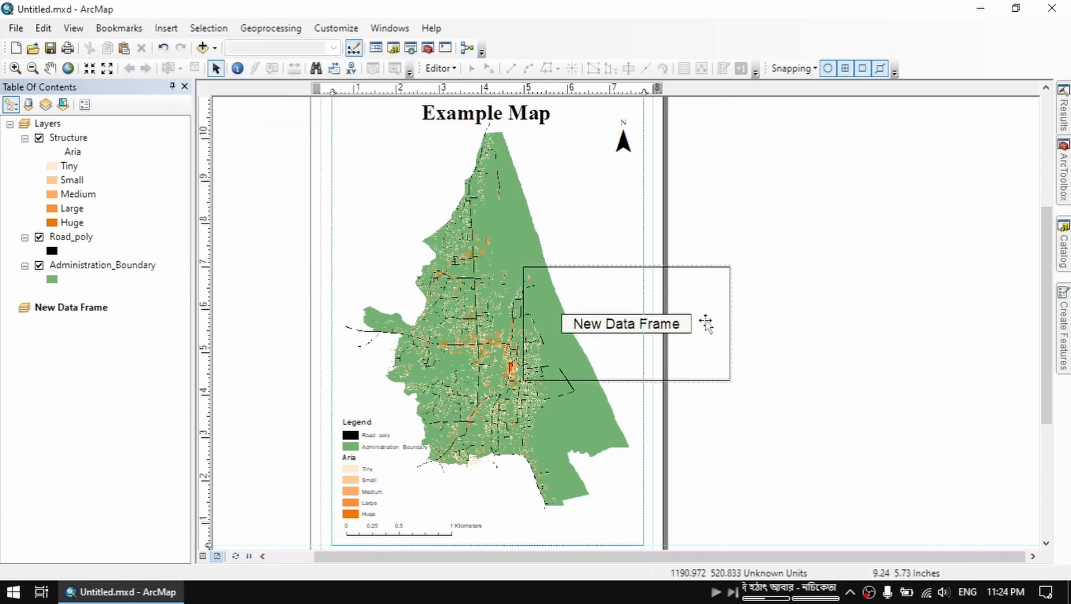
pyautogui.moveTo(704, 319); pyautogui.dragTo(600, 258)
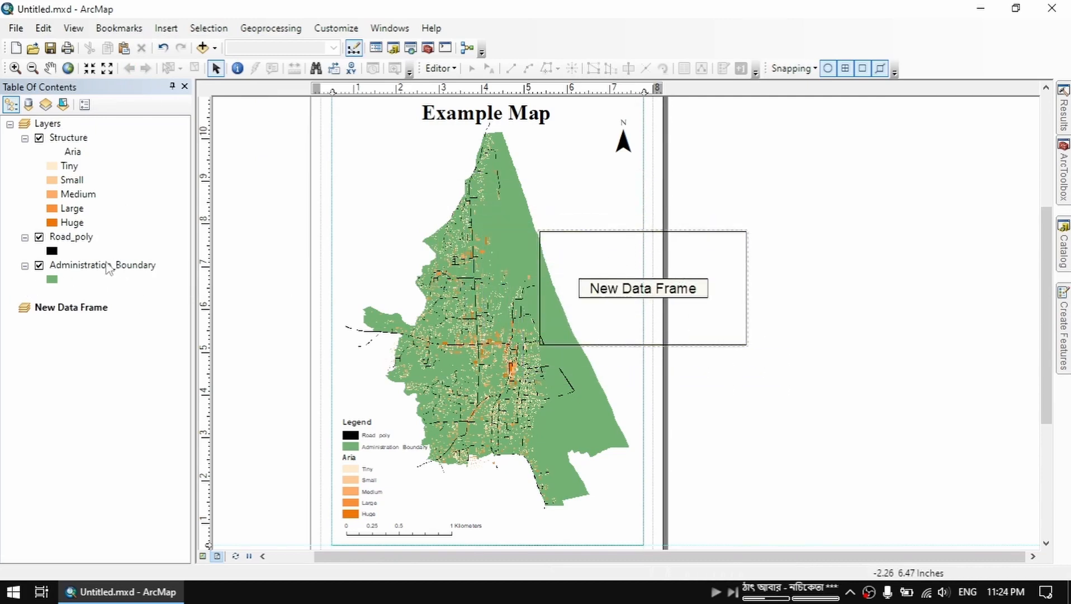
pyautogui.moveTo(106, 265); pyautogui.dragTo(101, 332)
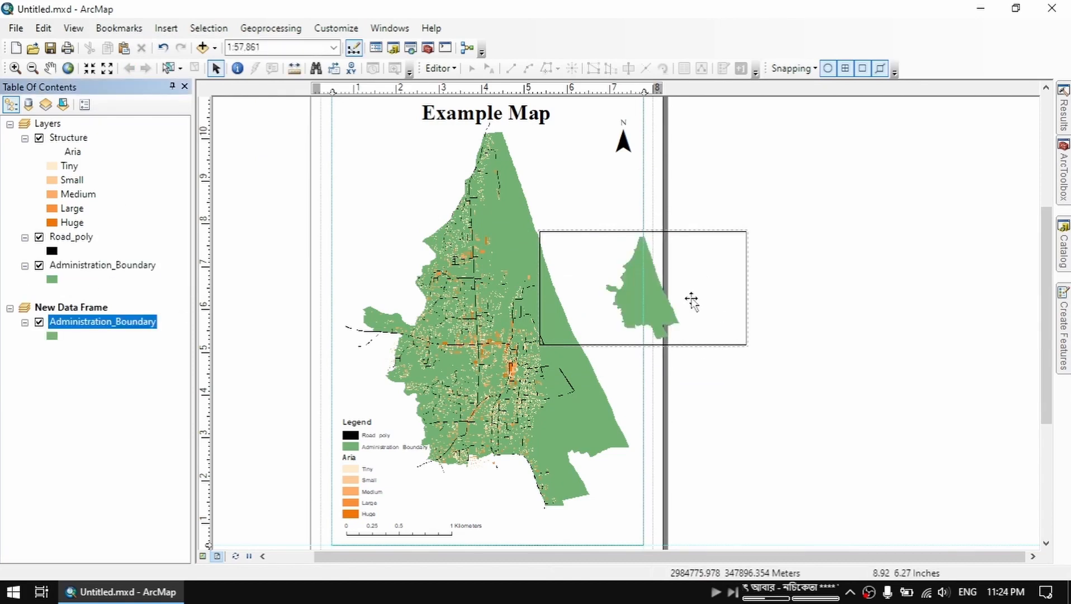
pyautogui.moveTo(748, 343); pyautogui.dragTo(633, 367)
pyautogui.moveTo(595, 319); pyautogui.dragTo(610, 257)
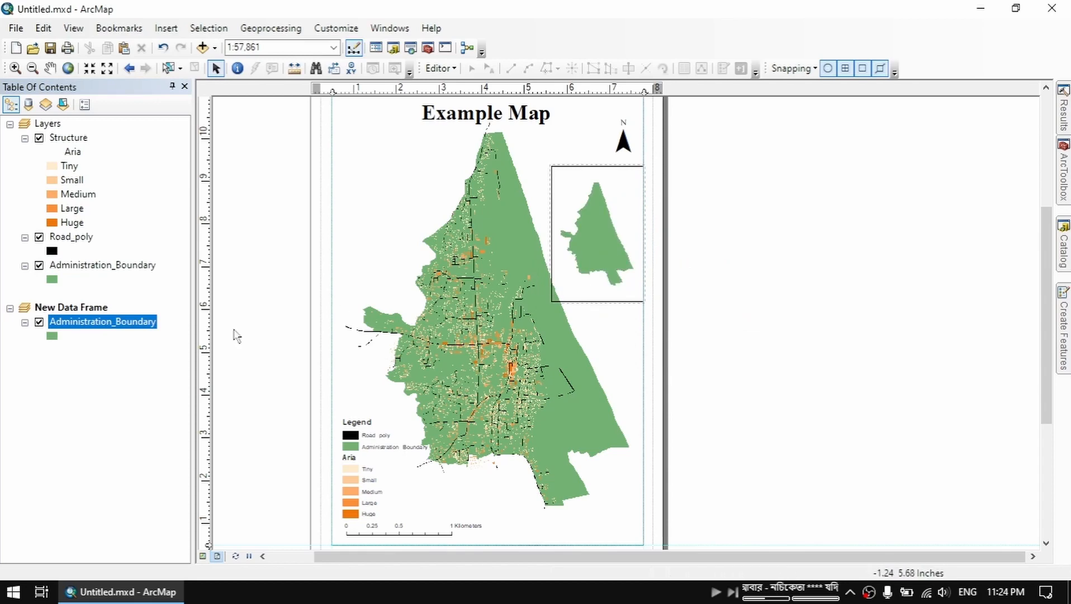
# Symbolize the inset's Administration_Boundary by unique Ward_id values, adding only Ward No:01 in dark green
pyautogui.doubleClick(103, 321)
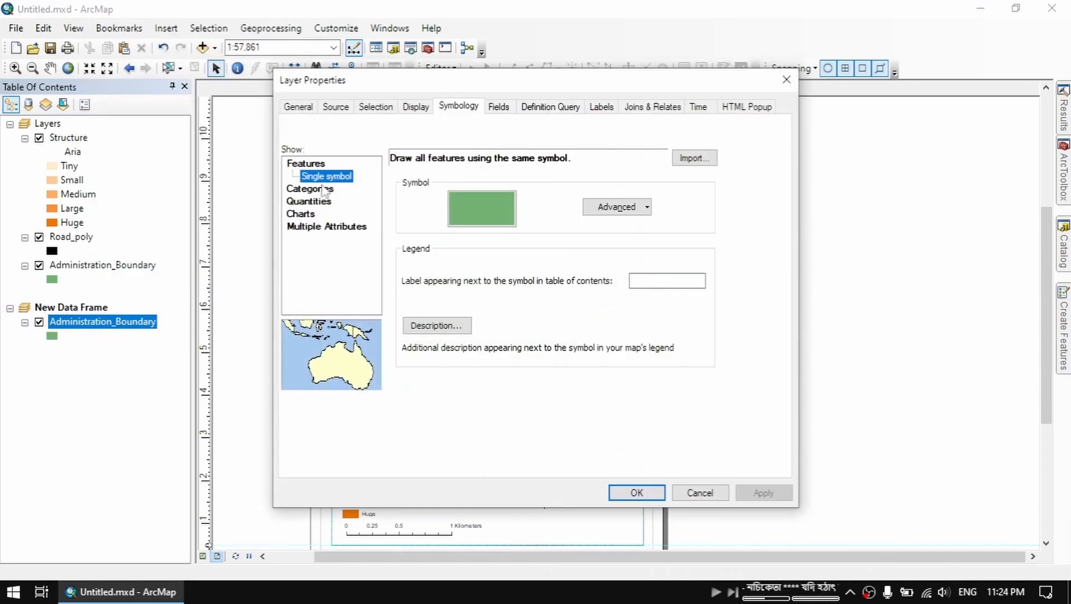
pyautogui.click(319, 189)
pyautogui.click(416, 192)
pyautogui.click(411, 211)
pyautogui.click(485, 382)
pyautogui.click(459, 223)
pyautogui.click(629, 211)
pyautogui.click(636, 492)
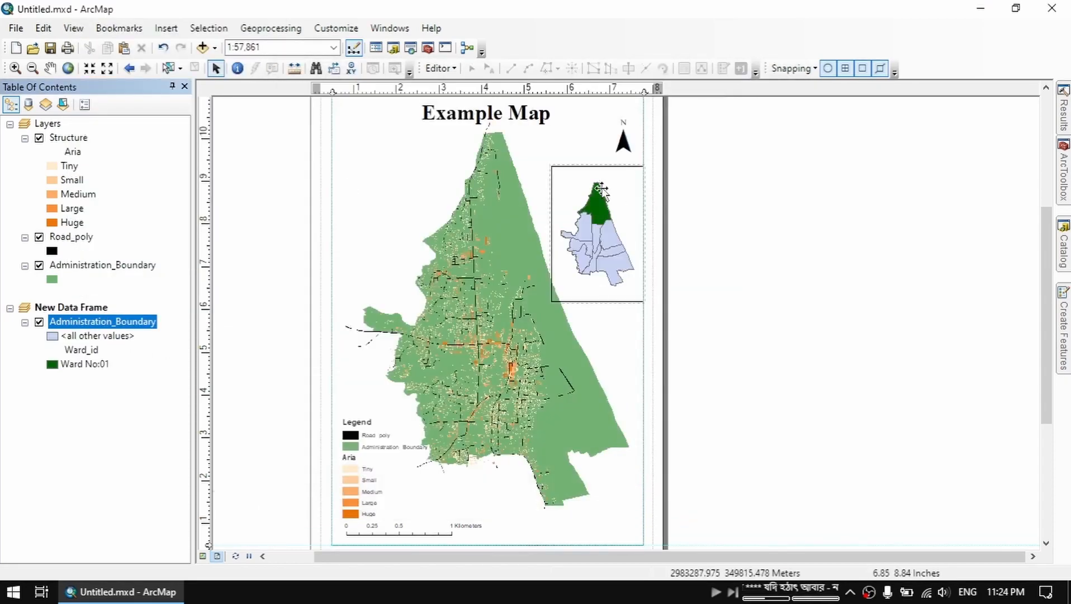
# Select the inset data frame on the layout and open its options
pyautogui.scroll(-2, 601, 189)
pyautogui.scroll(1, 617, 286)
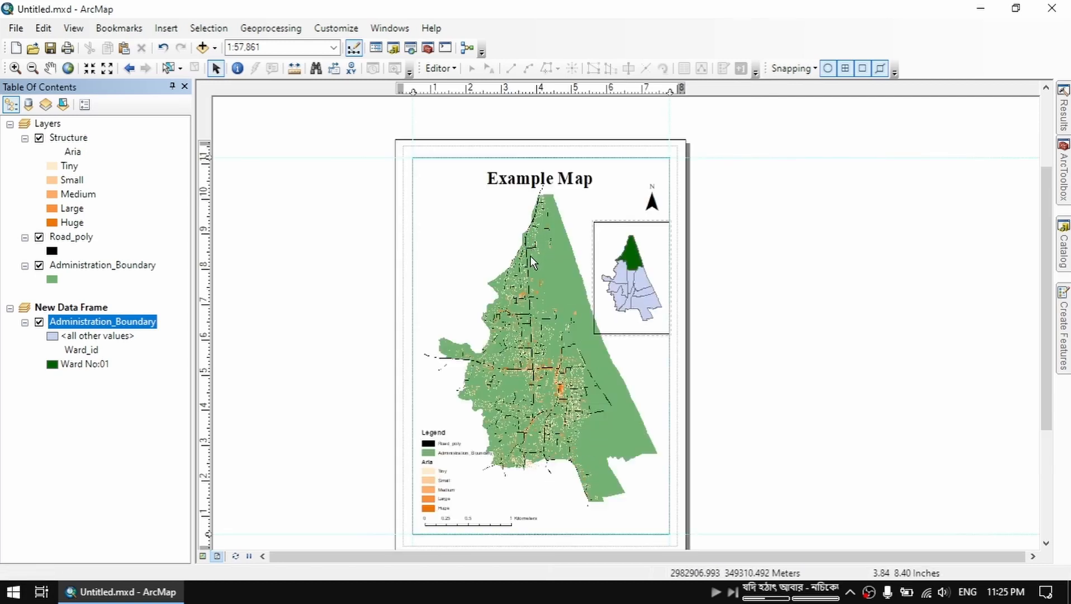
pyautogui.click(630, 259)
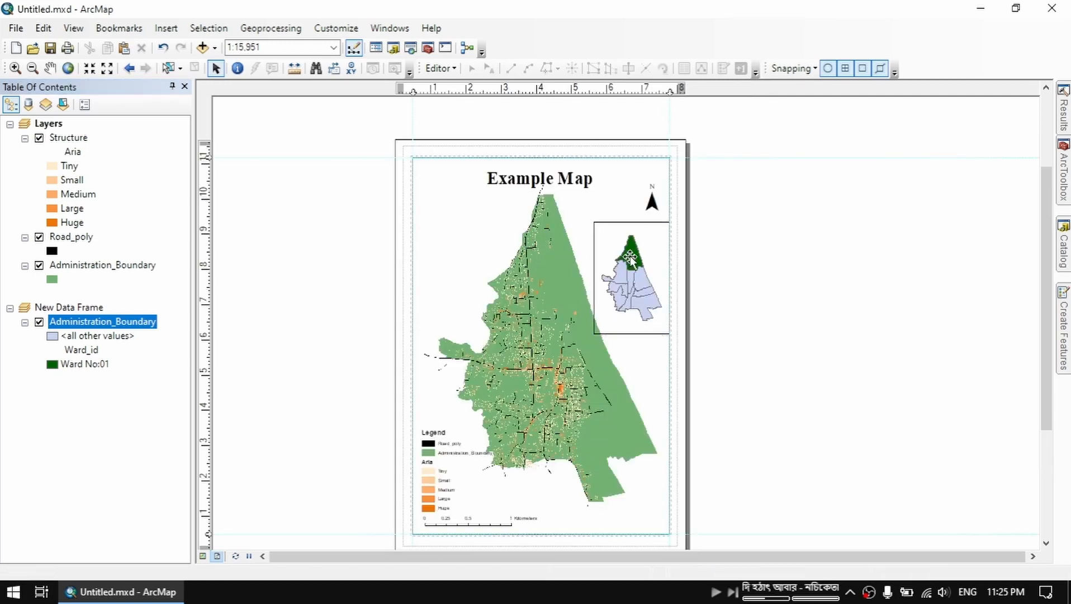
pyautogui.click(630, 259)
pyautogui.rightClick(636, 270)
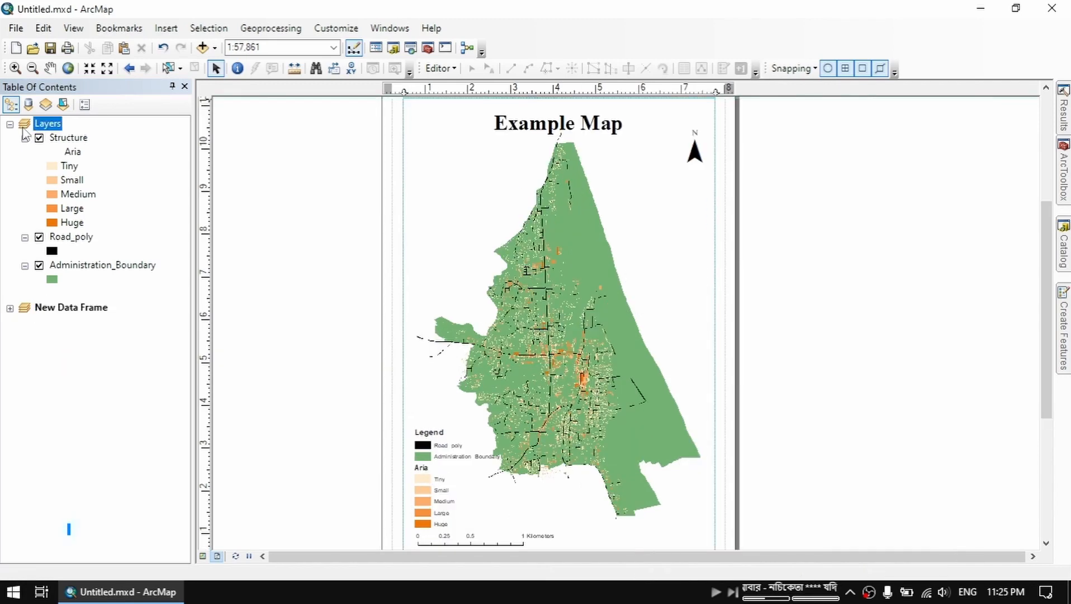
# Add a graticule with labels to the Layers data frame, keeping the 30-second intervals and the wizard's other default settings
pyautogui.rightClick(43, 125)
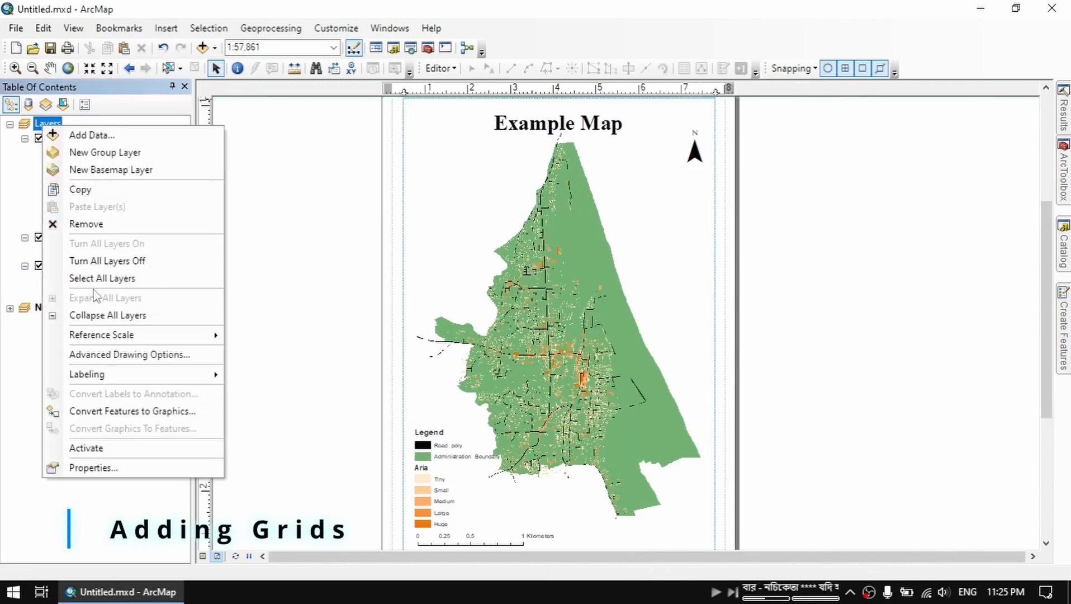
pyautogui.click(147, 467)
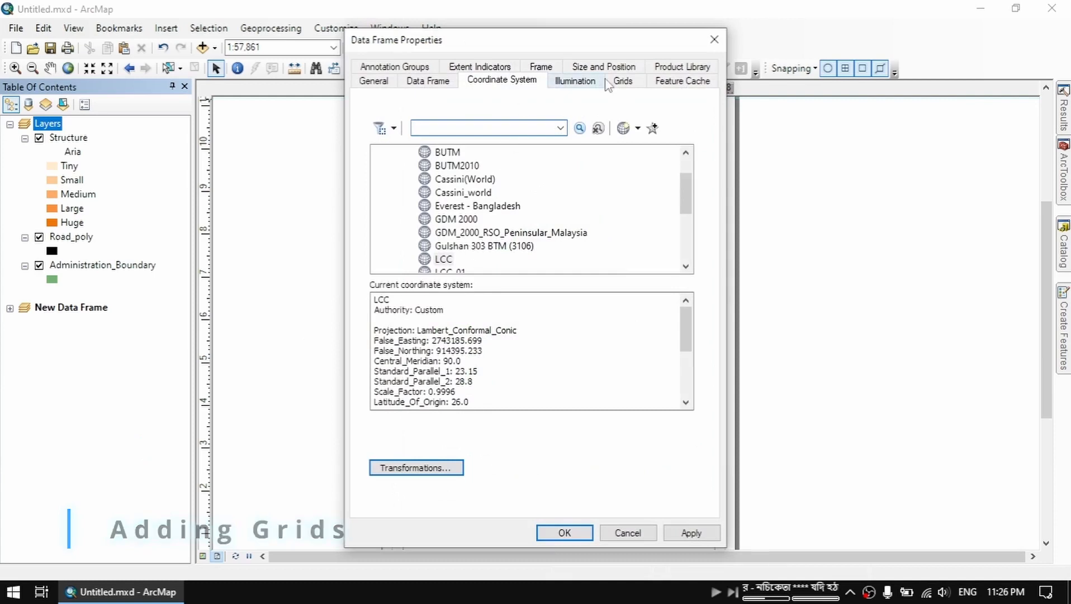
pyautogui.click(604, 67)
pyautogui.click(623, 68)
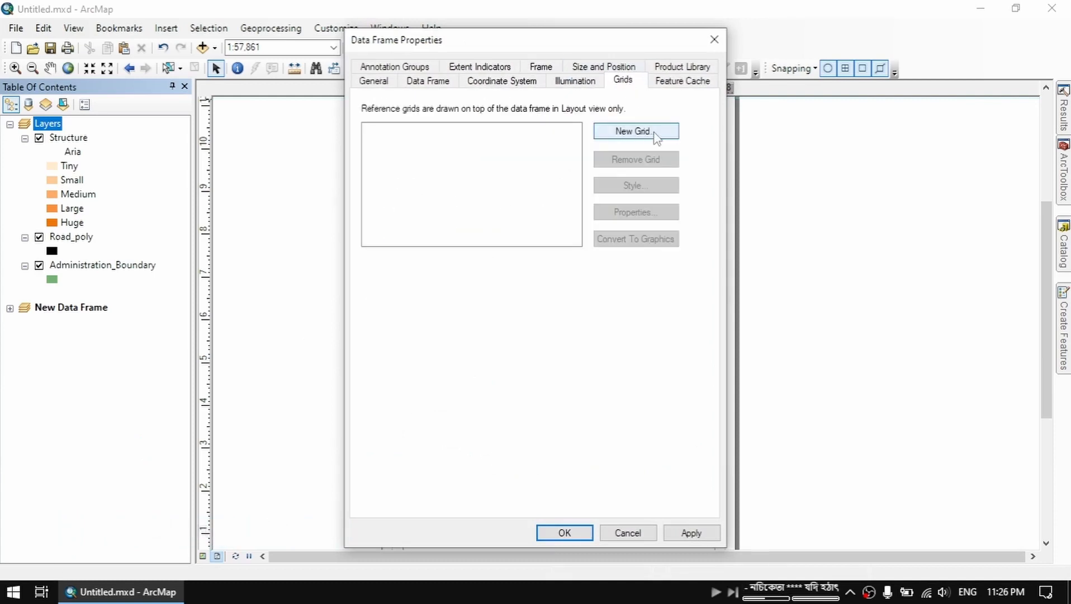
pyautogui.click(655, 135)
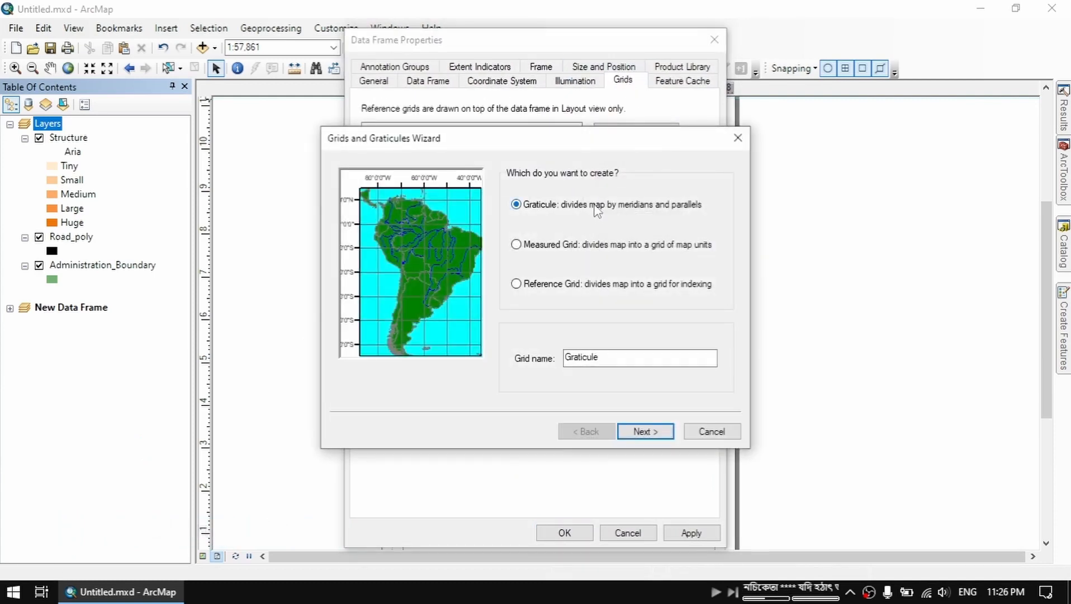
pyautogui.click(651, 432)
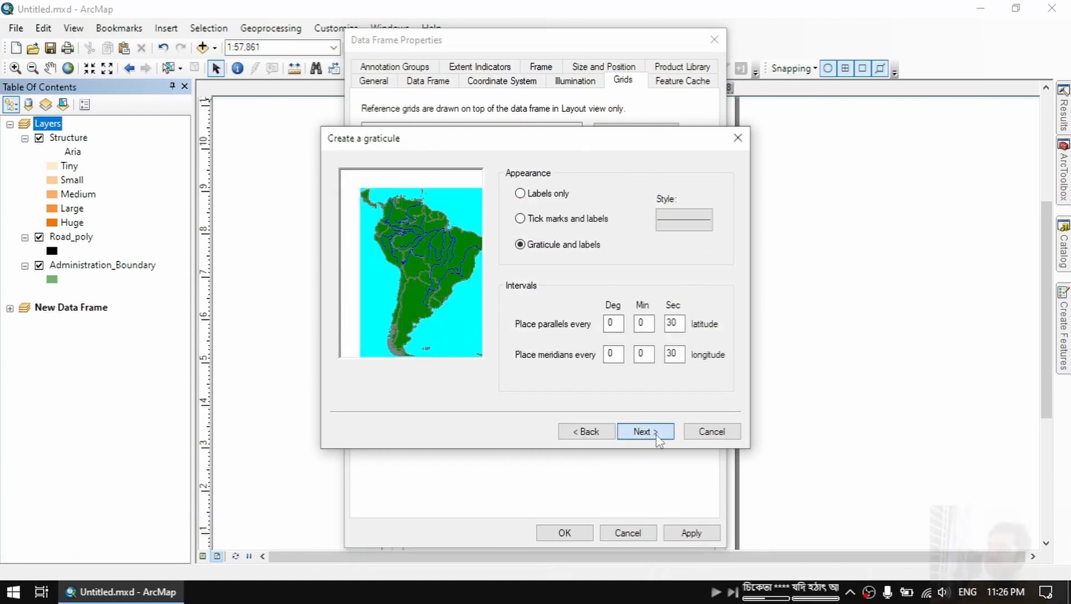
pyautogui.click(652, 432)
pyautogui.click(652, 432)
pyautogui.click(652, 432)
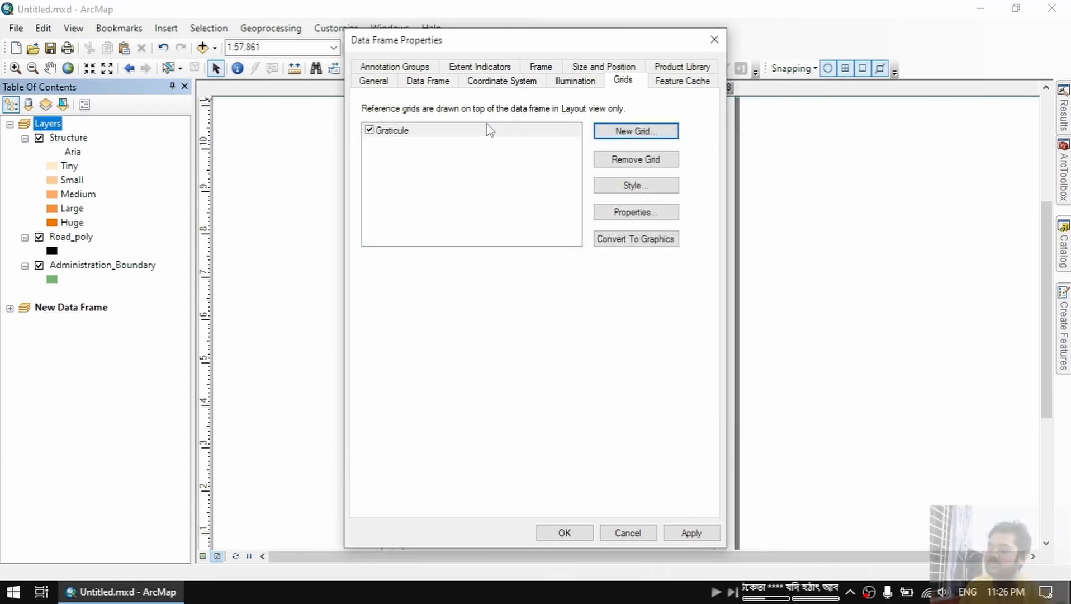
# Review the graticule's axes and label properties, and set it to show no lines or ticks
pyautogui.click(663, 211)
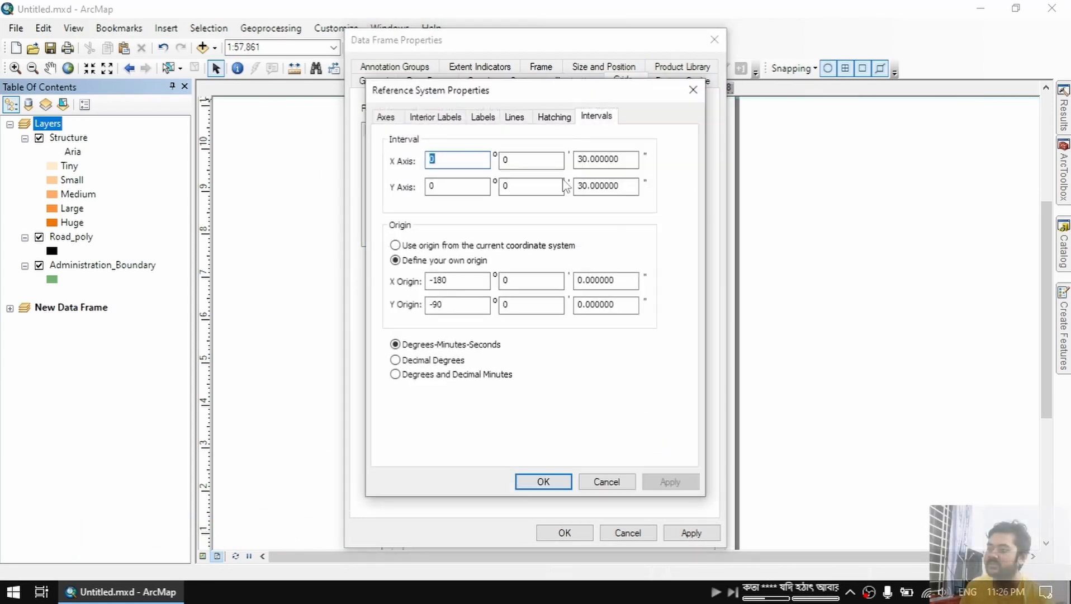
pyautogui.click(384, 117)
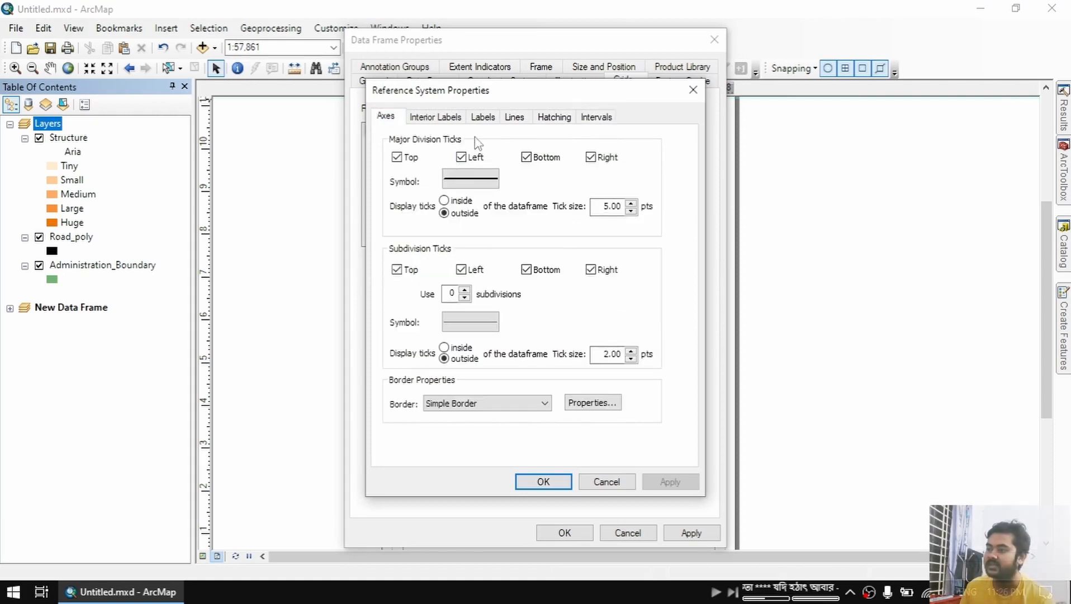
pyautogui.click(446, 118)
pyautogui.click(492, 124)
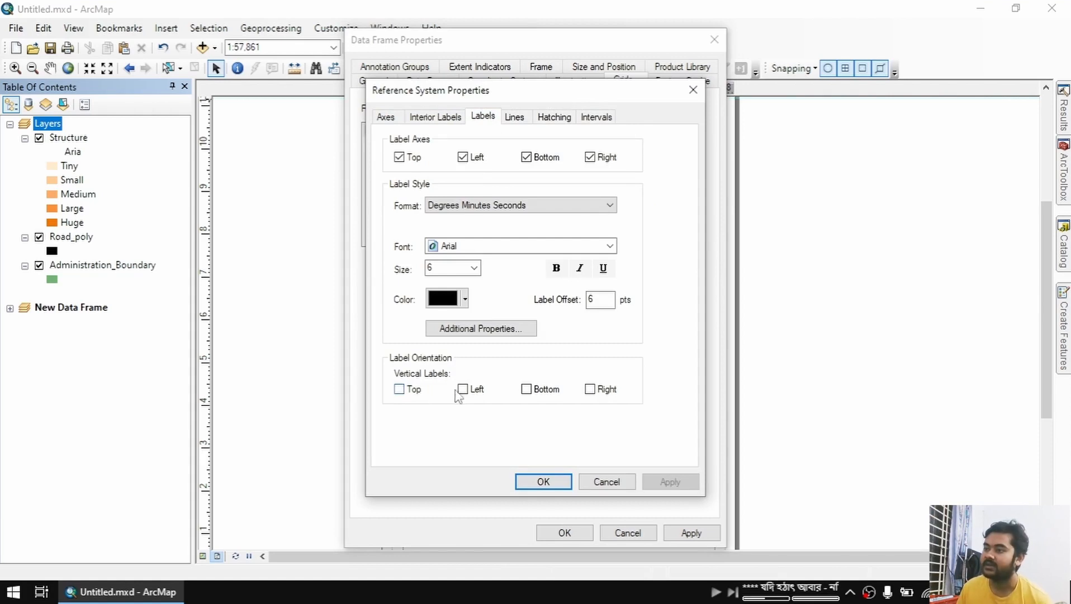
pyautogui.click(515, 121)
pyautogui.click(489, 197)
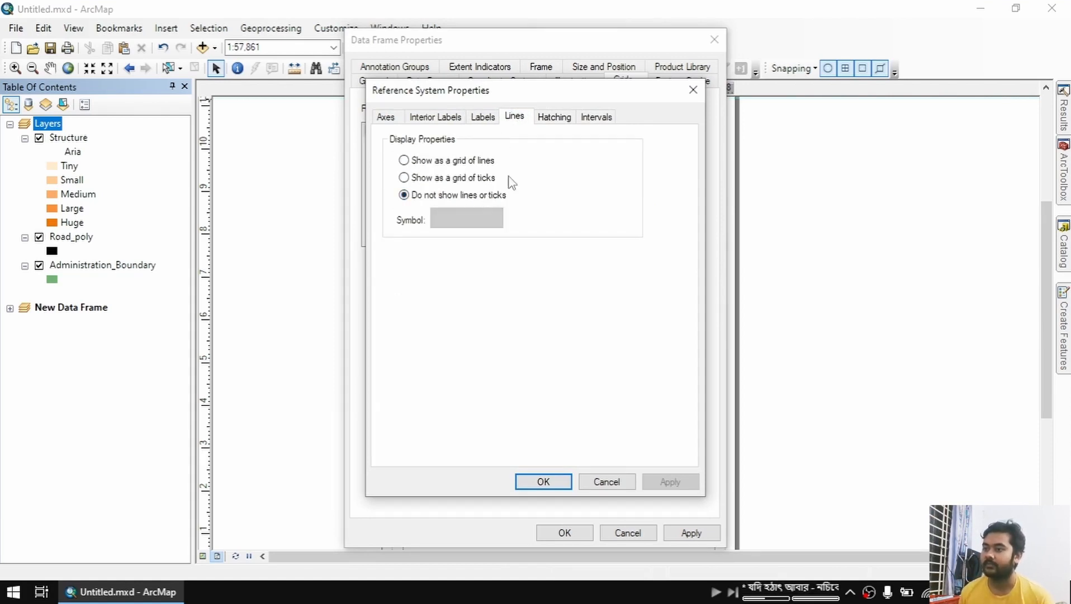
# Set the graticule's X axis interval to 45 seconds and accept the grid properties
pyautogui.click(605, 117)
pyautogui.doubleClick(590, 162)
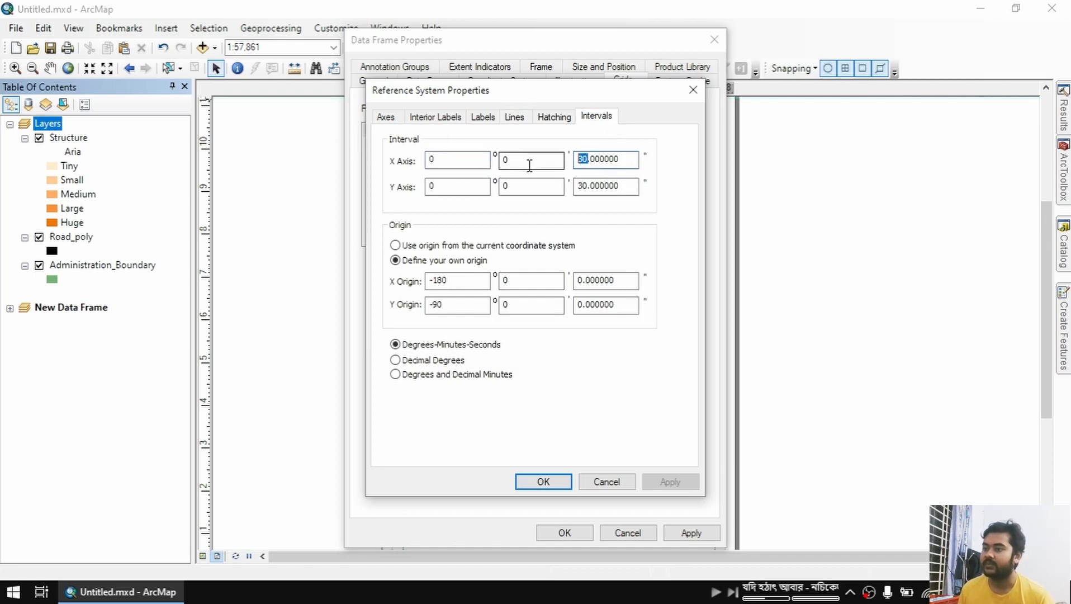
pyautogui.write('45')
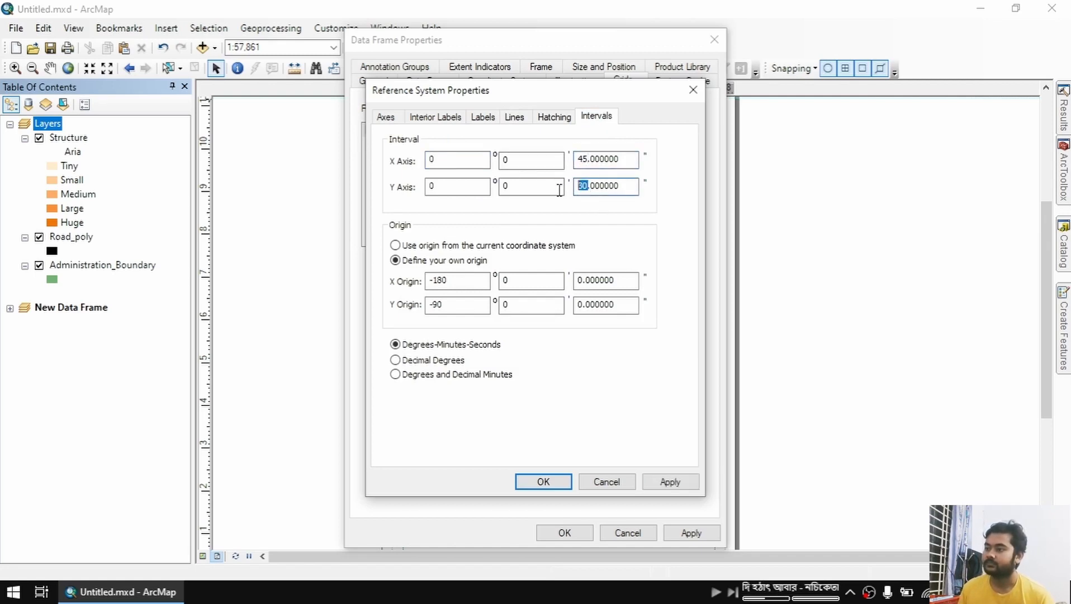
pyautogui.click(671, 482)
pyautogui.click(543, 482)
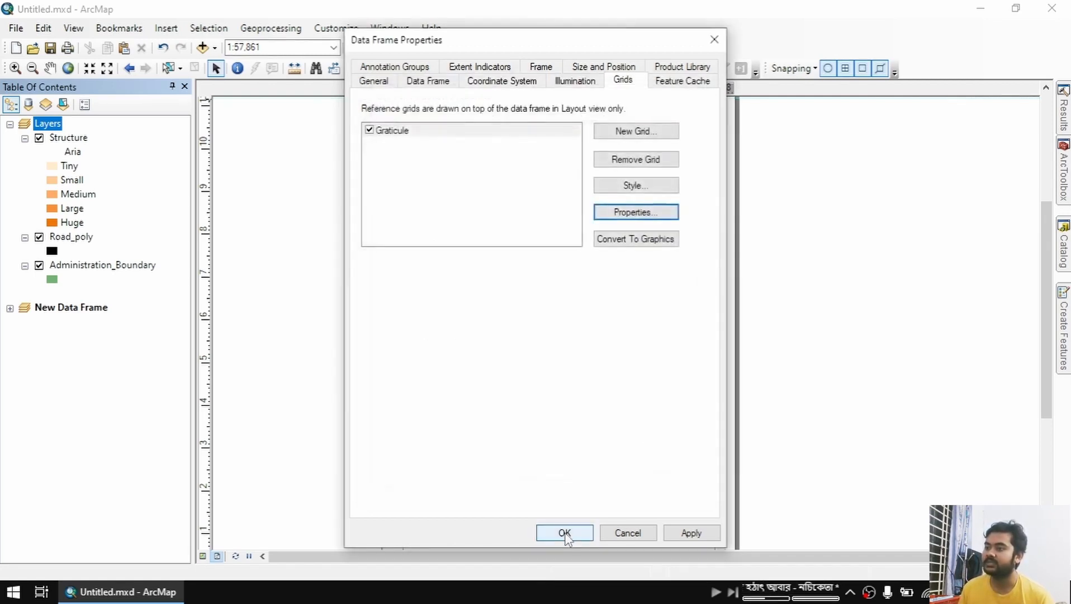
# Apply the Layers data frame's grid settings and inspect the graticule labels along the map frame's upper, eastern and lower edges
pyautogui.click(564, 532)
pyautogui.scroll(5, 624, 282)
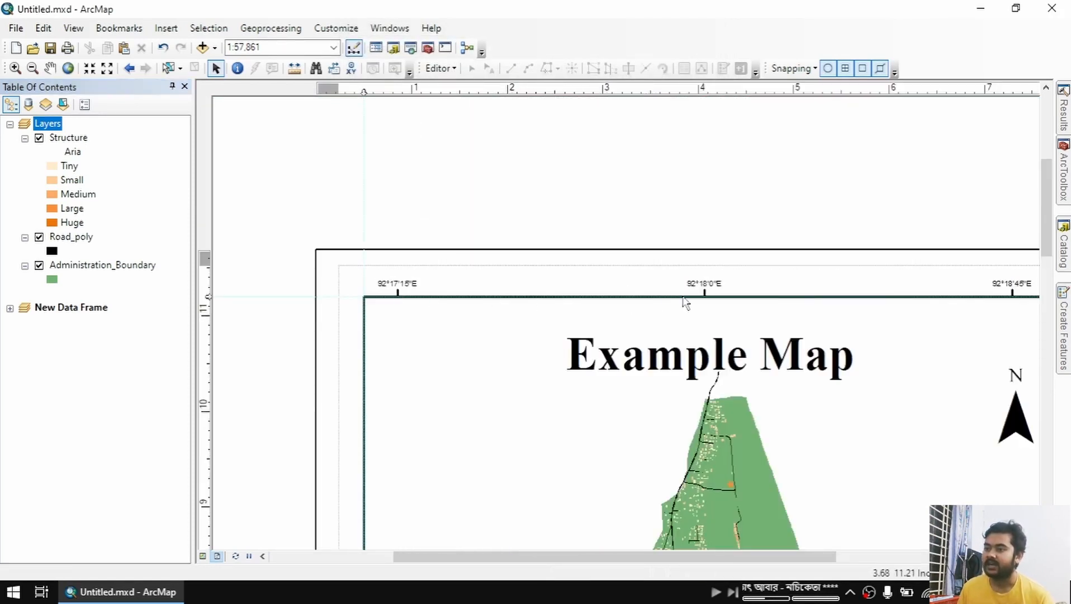
pyautogui.moveTo(768, 310); pyautogui.dragTo(560, 309)
pyautogui.scroll(1, 841, 461)
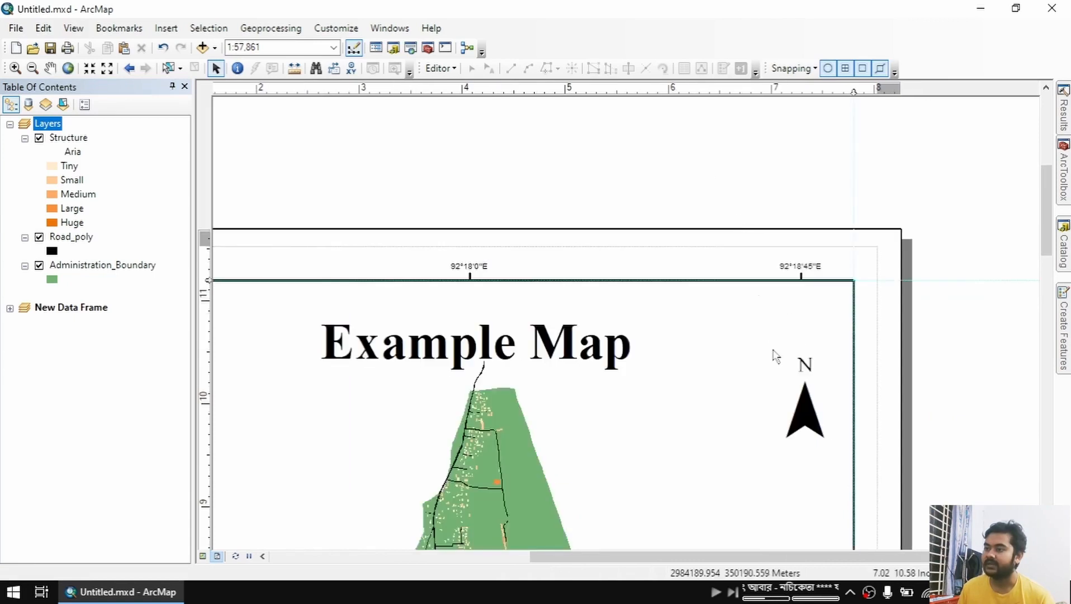
pyautogui.scroll(-2, 774, 355)
pyautogui.moveTo(824, 478); pyautogui.dragTo(672, 204)
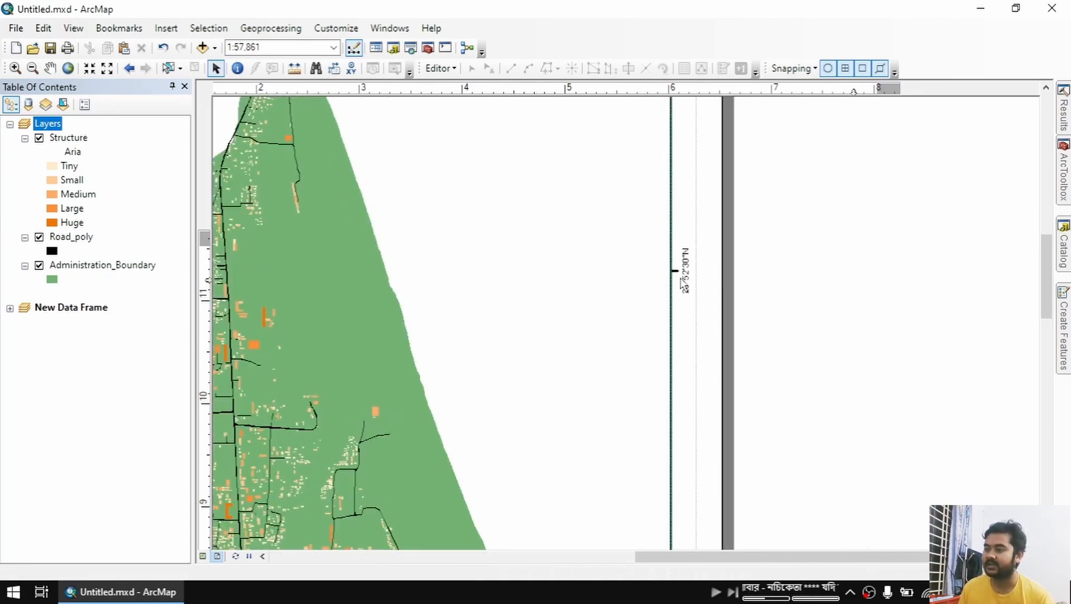
pyautogui.scroll(1, 672, 438)
pyautogui.moveTo(695, 449); pyautogui.dragTo(660, 174)
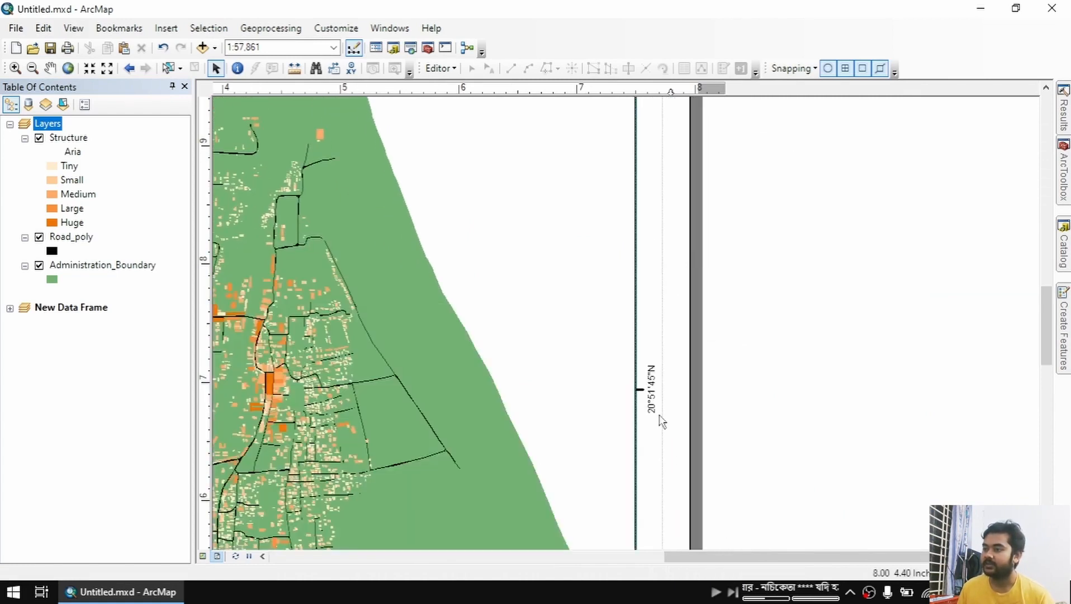
pyautogui.moveTo(673, 413); pyautogui.dragTo(660, 225)
pyautogui.moveTo(650, 445); pyautogui.dragTo(697, 207)
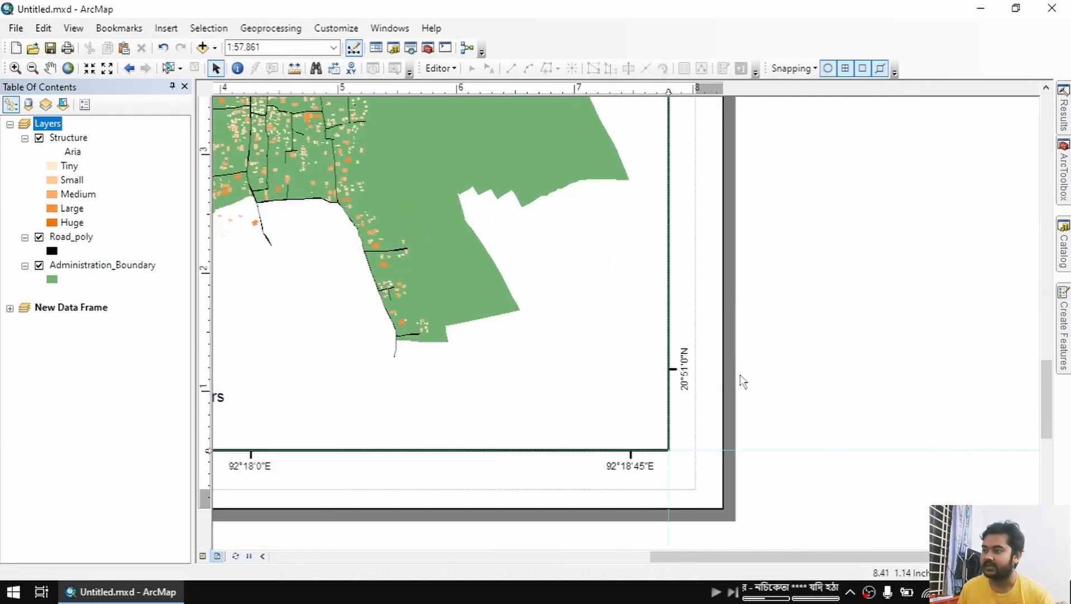
pyautogui.scroll(-5, 769, 400)
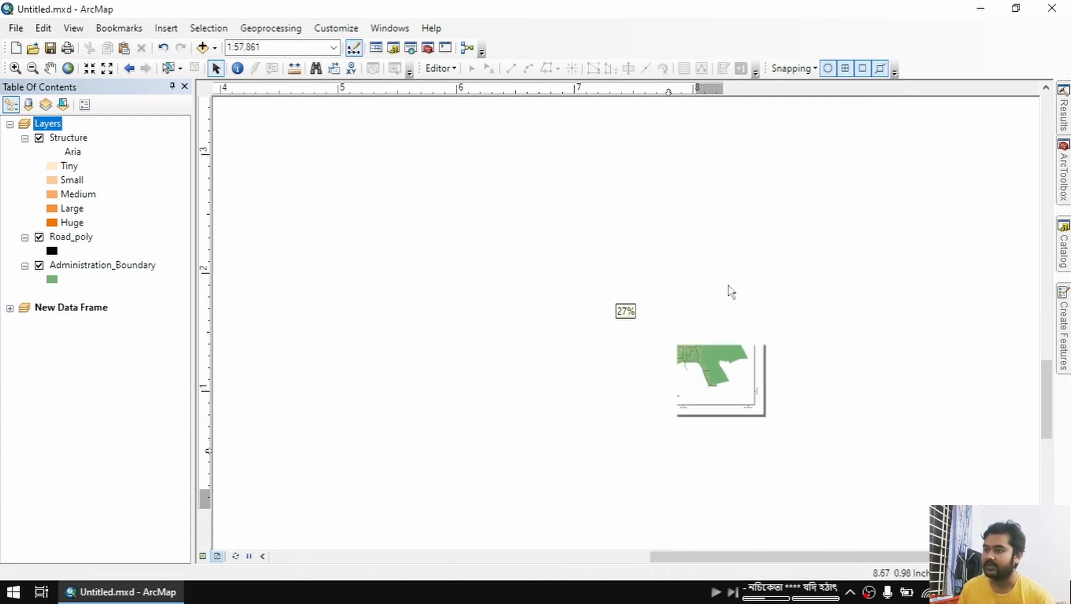